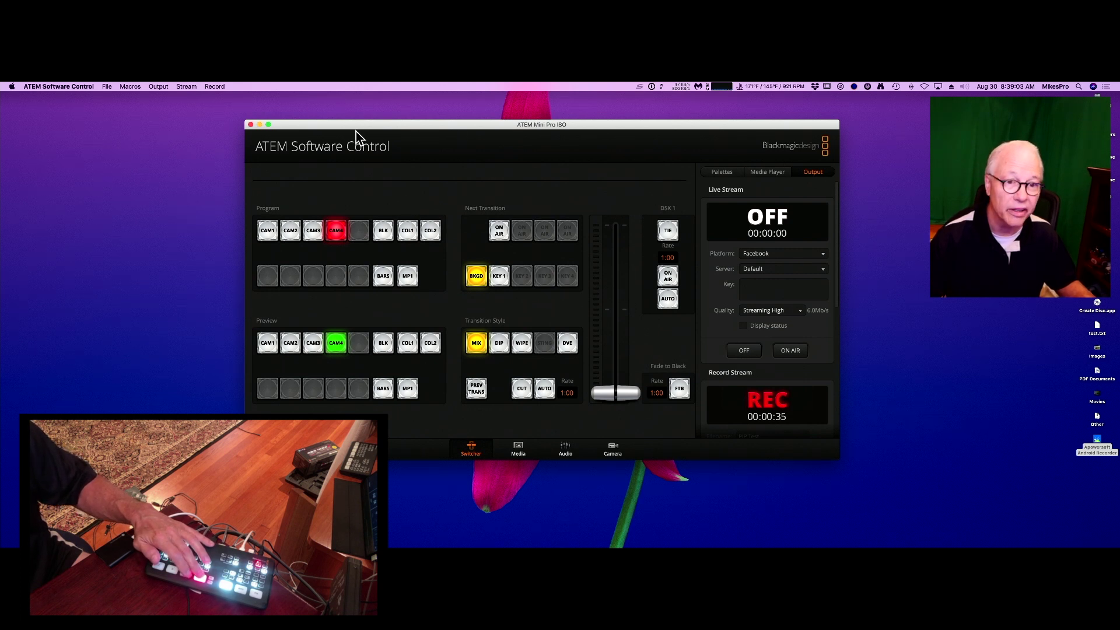
Step: Arrange the switcher control window and the PIP Test folder window on screen
{"action": "mouse_move", "coordinate": [362, 122]}
{"action": "left_mouse_down"}
{"action": "mouse_move", "coordinate": [300, 142]}
{"action": "mouse_move", "coordinate": [378, 121]}
{"action": "left_mouse_up"}
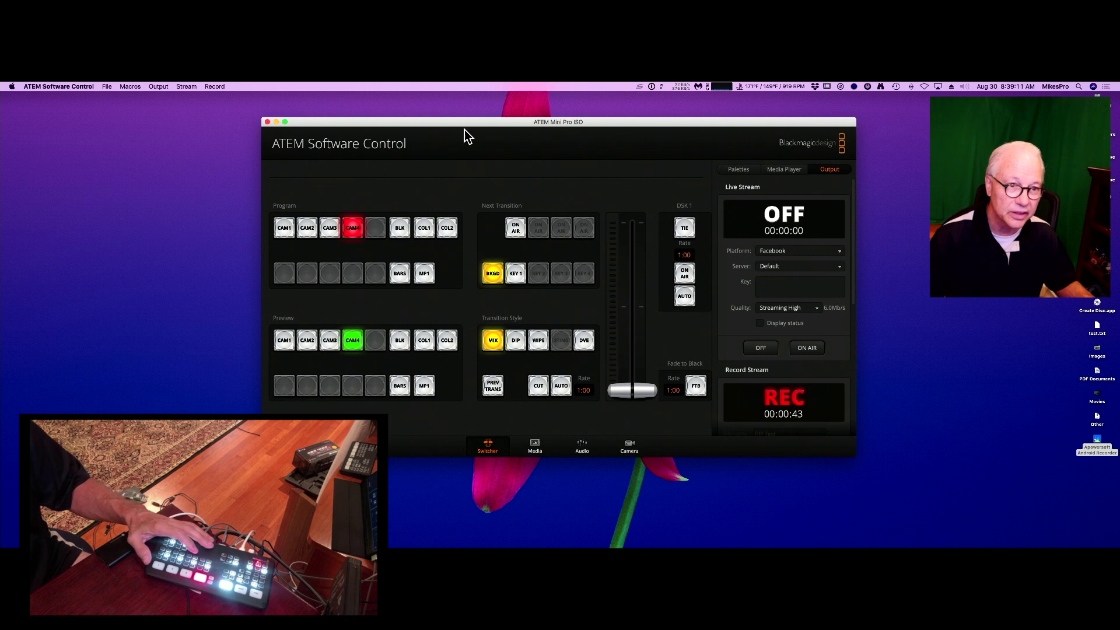
{"action": "mouse_move", "coordinate": [473, 122]}
{"action": "left_mouse_down"}
{"action": "mouse_move", "coordinate": [358, 126]}
{"action": "mouse_move", "coordinate": [470, 110]}
{"action": "left_mouse_up"}
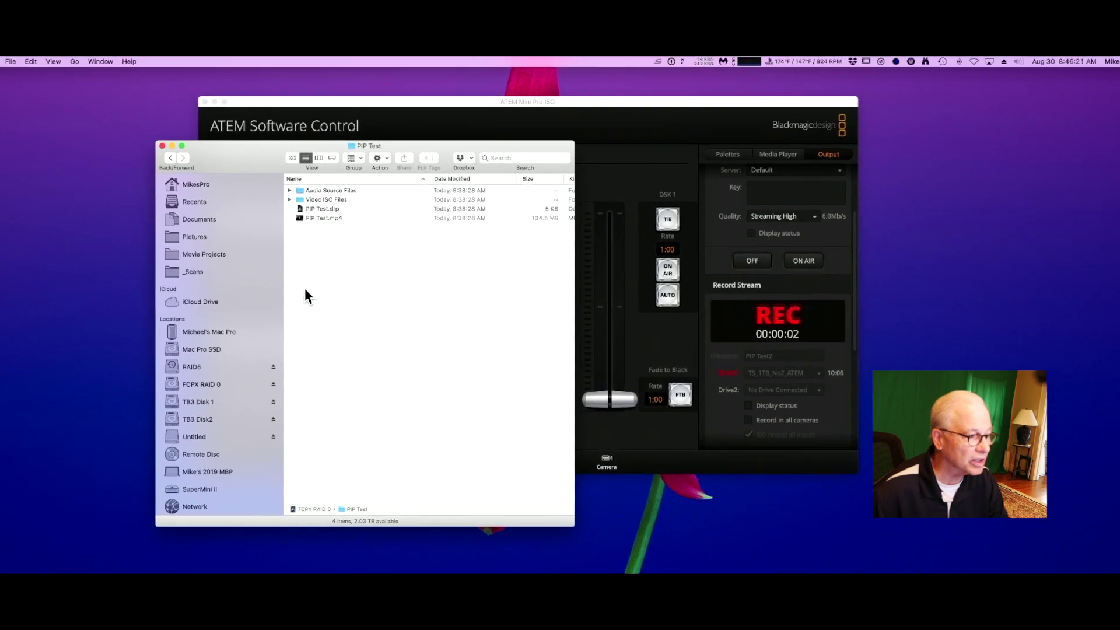
{"action": "left_click_drag", "start_coordinate": [254, 153], "coordinate": [231, 143]}
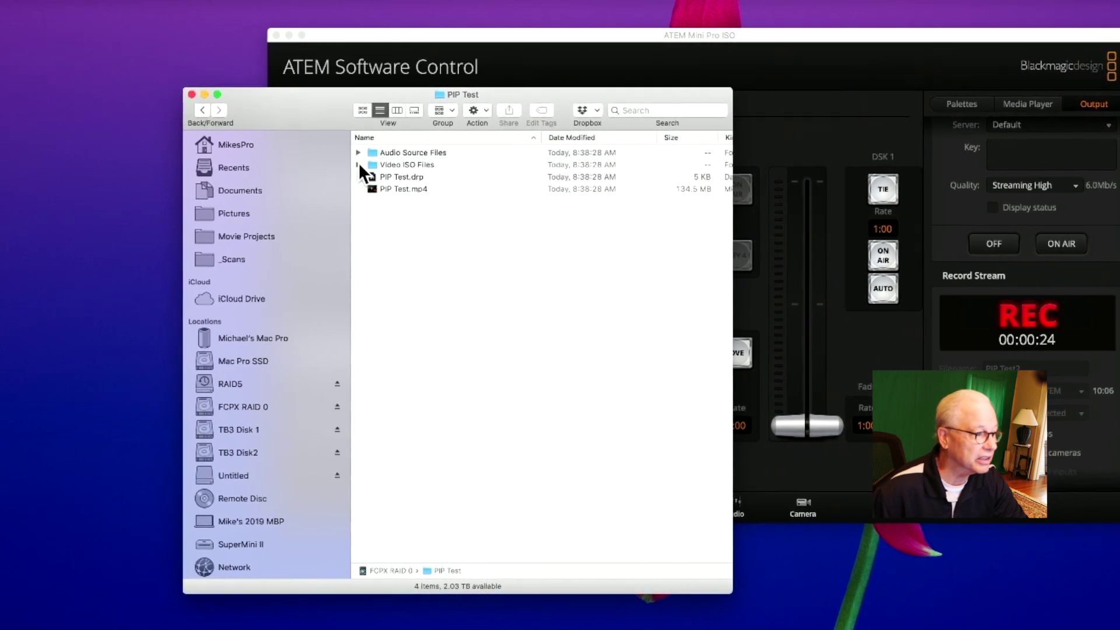
Step: Open Get Info windows for PIP Test CAM 1–4.mp4 inside Video ISO Files
{"action": "left_click", "coordinate": [343, 164]}
{"action": "left_click", "coordinate": [363, 165]}
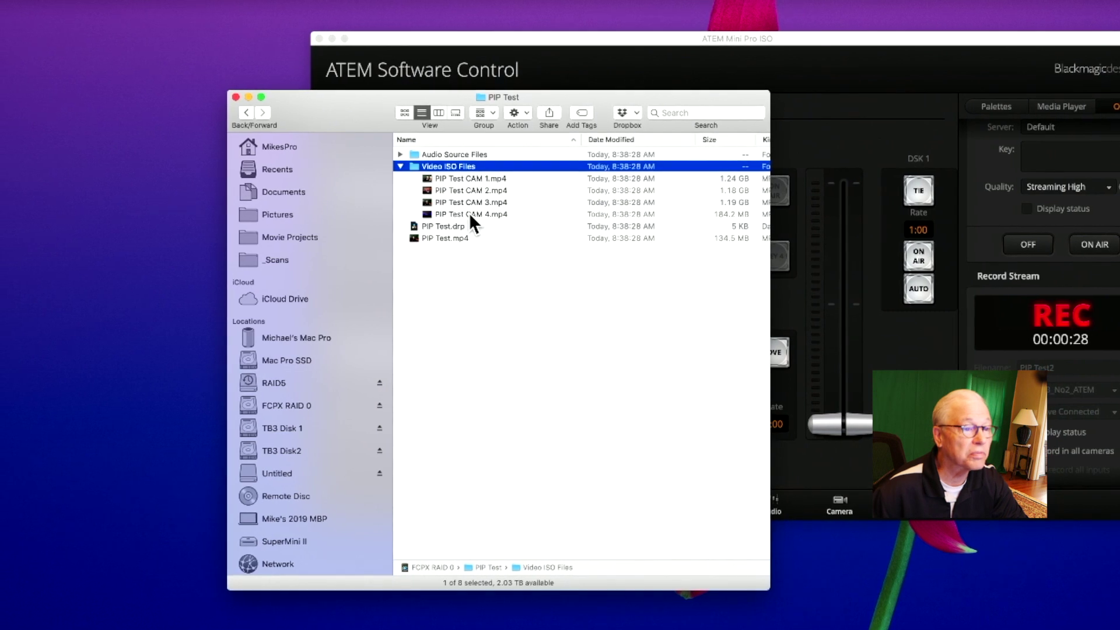
{"action": "left_click", "coordinate": [482, 178]}
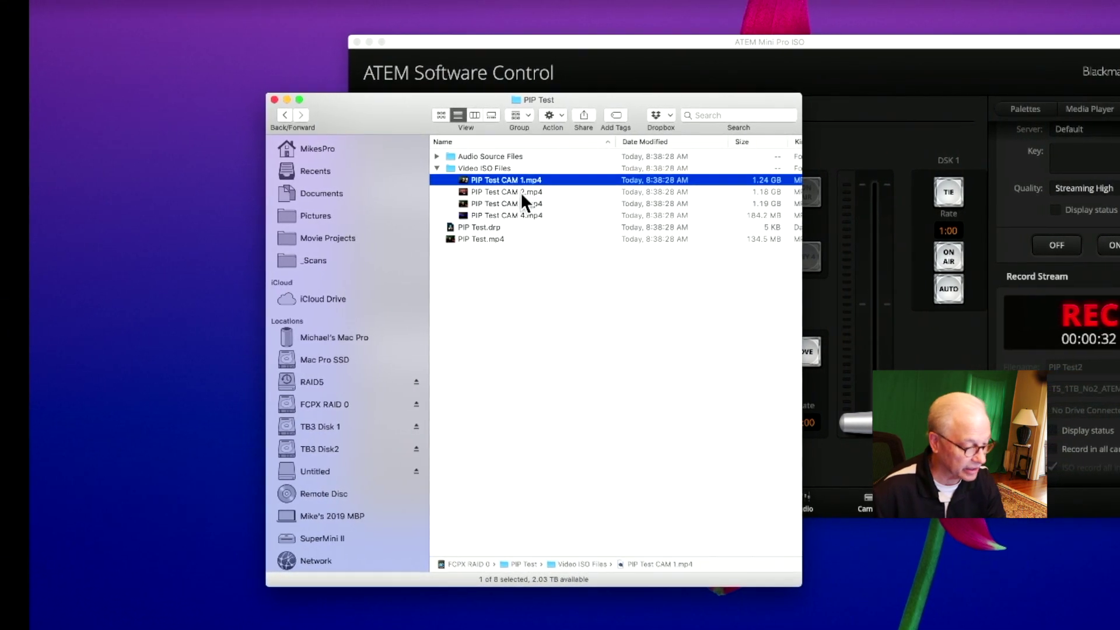
{"action": "left_click", "coordinate": [517, 216], "text": "shift"}
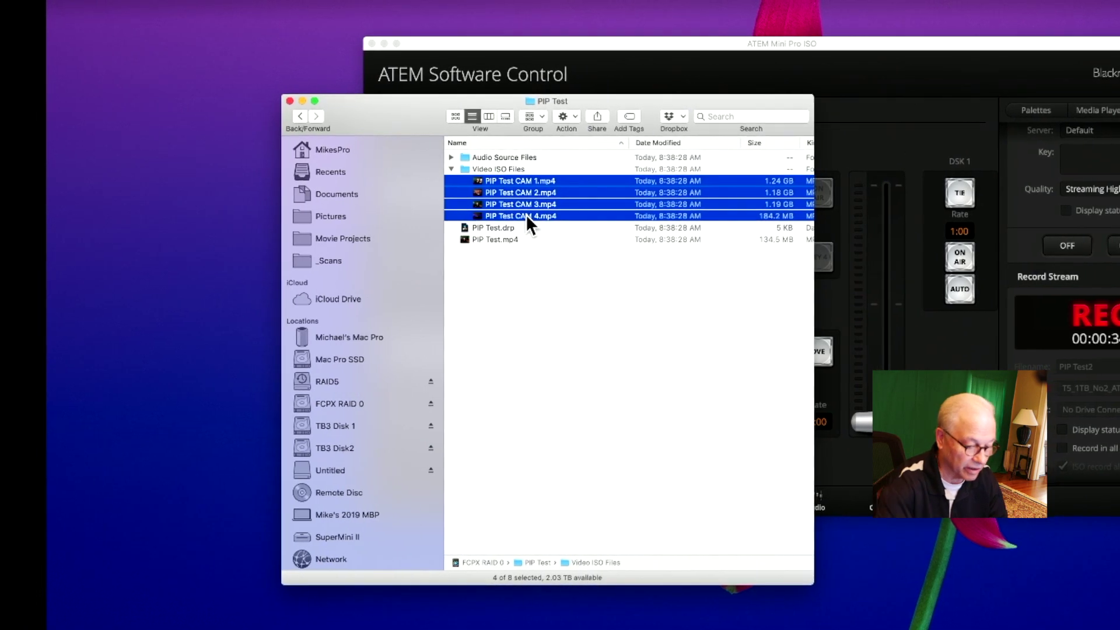
{"action": "key", "text": "super+i"}
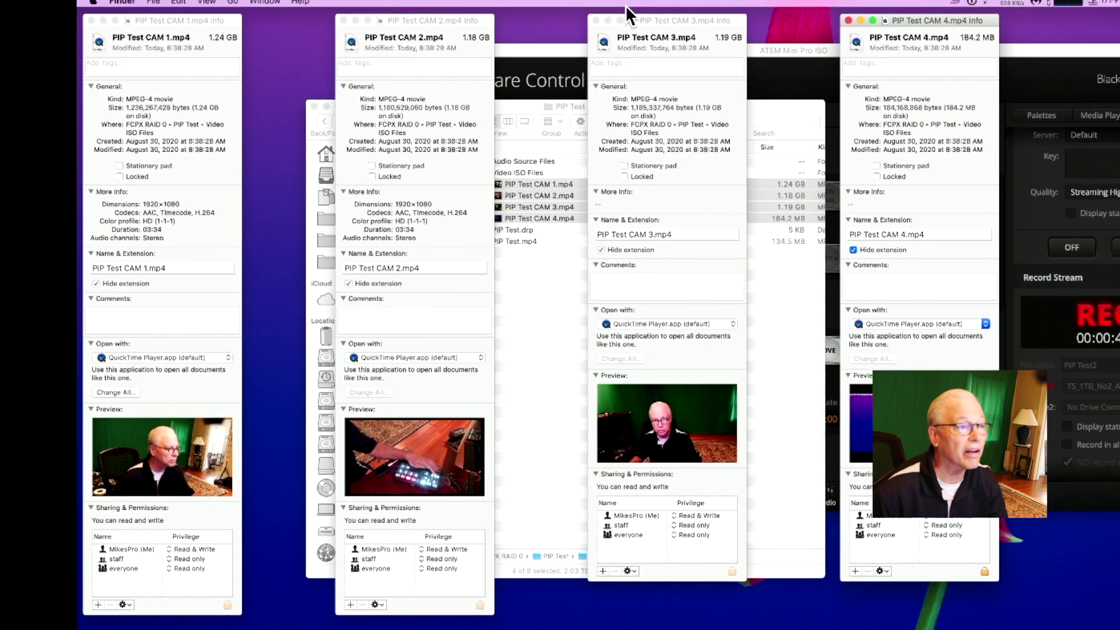
Step: Close the CAM 1 and CAM 3 Get Info windows
{"action": "left_click", "coordinate": [633, 19]}
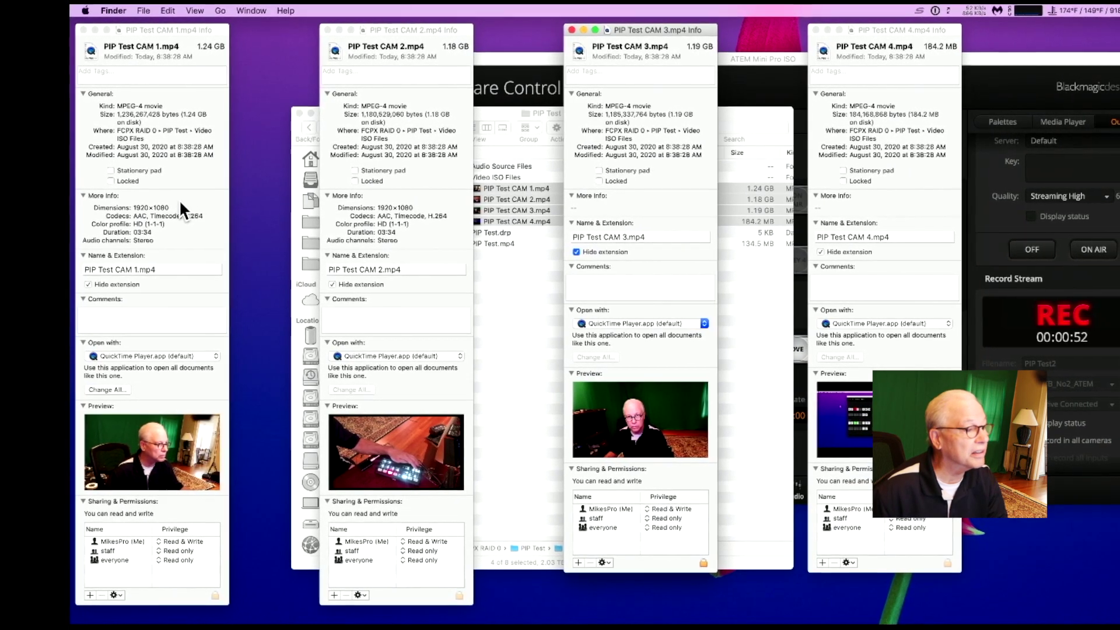
{"action": "left_click", "coordinate": [177, 200]}
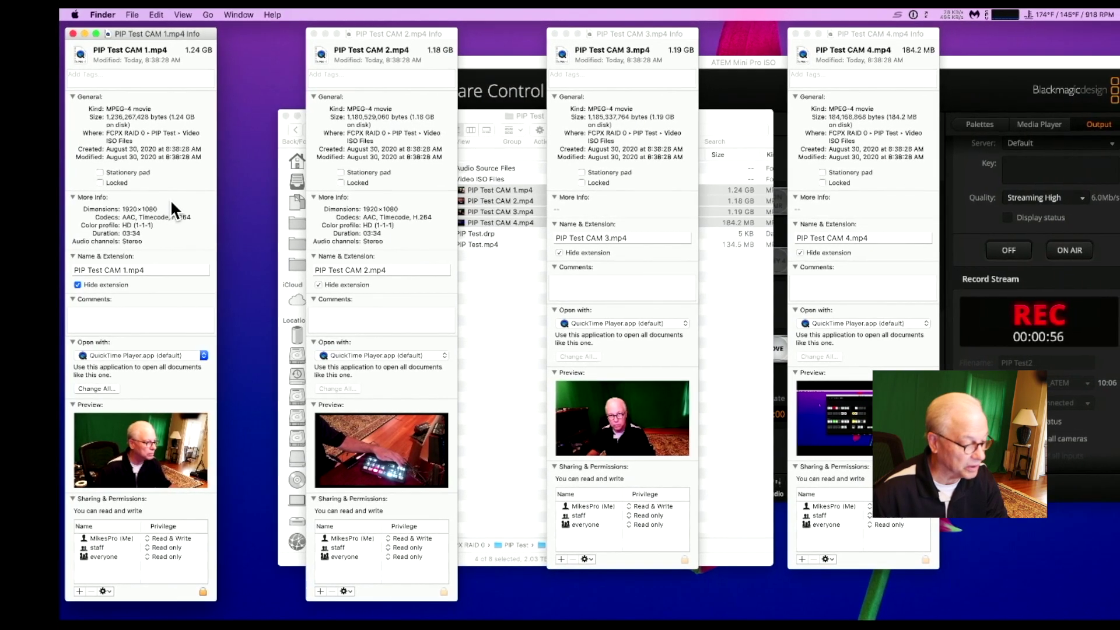
{"action": "key", "text": "super+w"}
{"action": "key", "text": "super+w"}
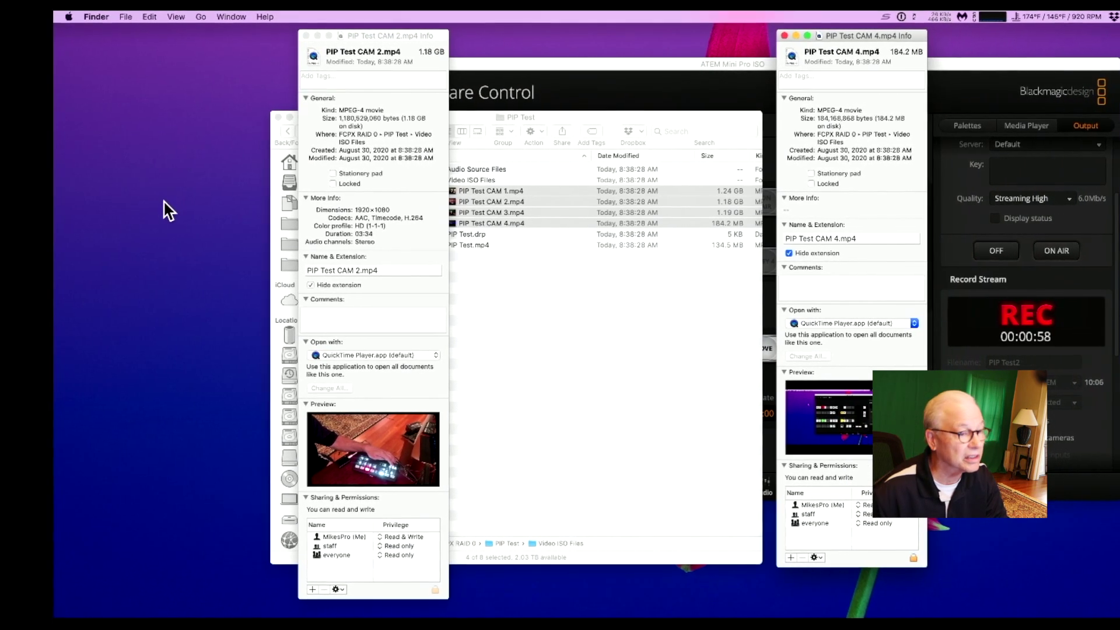
{"action": "key", "text": "super+w"}
{"action": "key", "text": "super+w"}
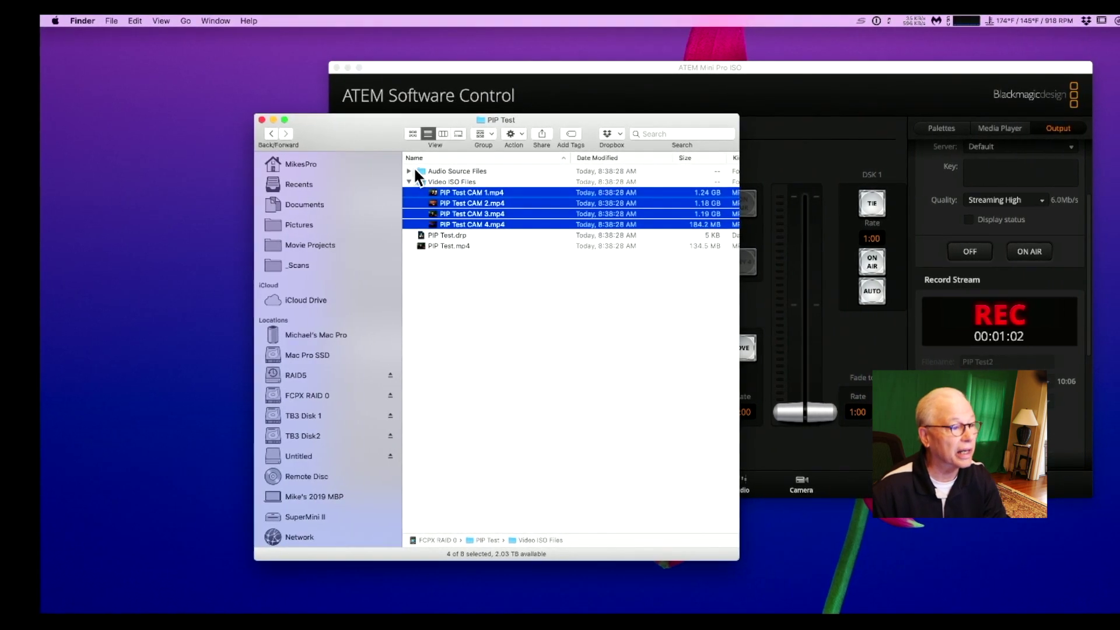
Step: Expand Audio Source Files to list its WAV tracks and select PIP Test MIC 1.wav
{"action": "left_click", "coordinate": [403, 171]}
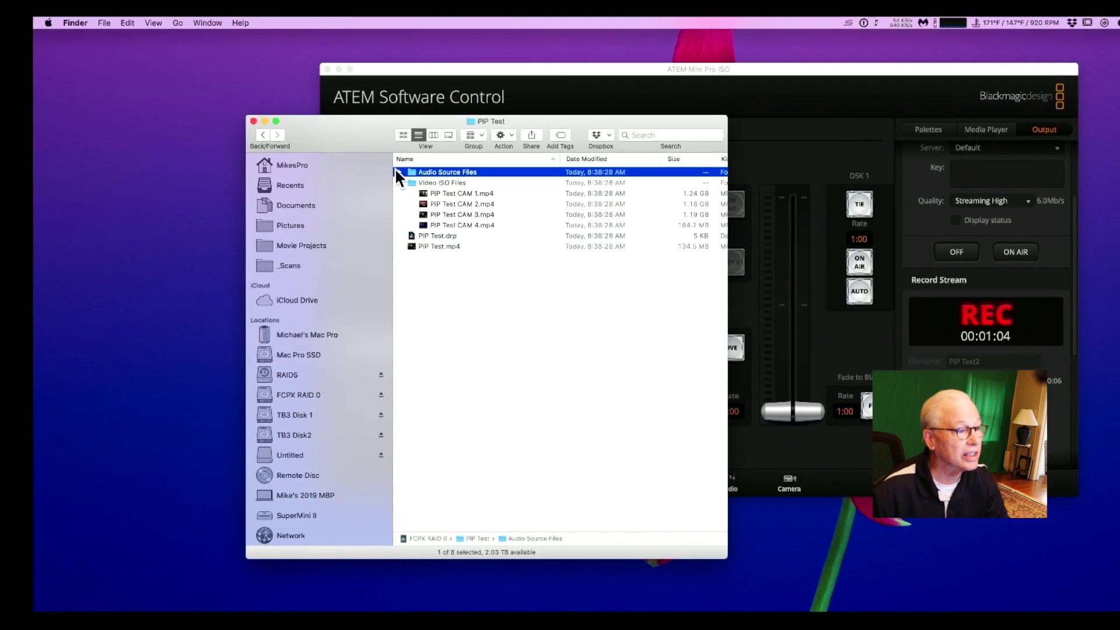
{"action": "left_click", "coordinate": [394, 172]}
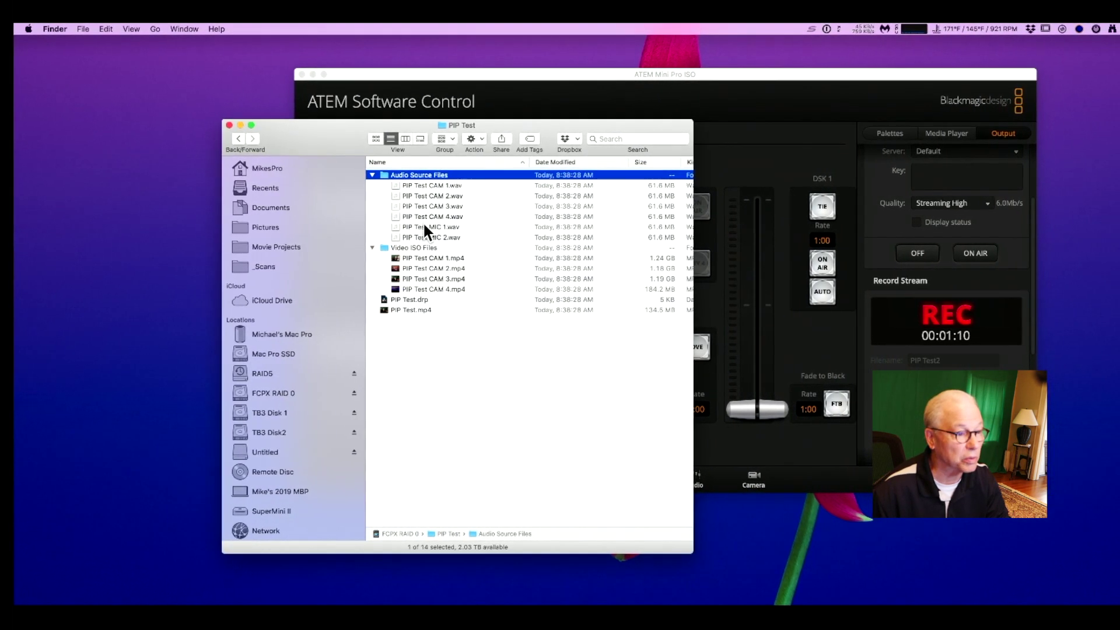
{"action": "left_click", "coordinate": [413, 227]}
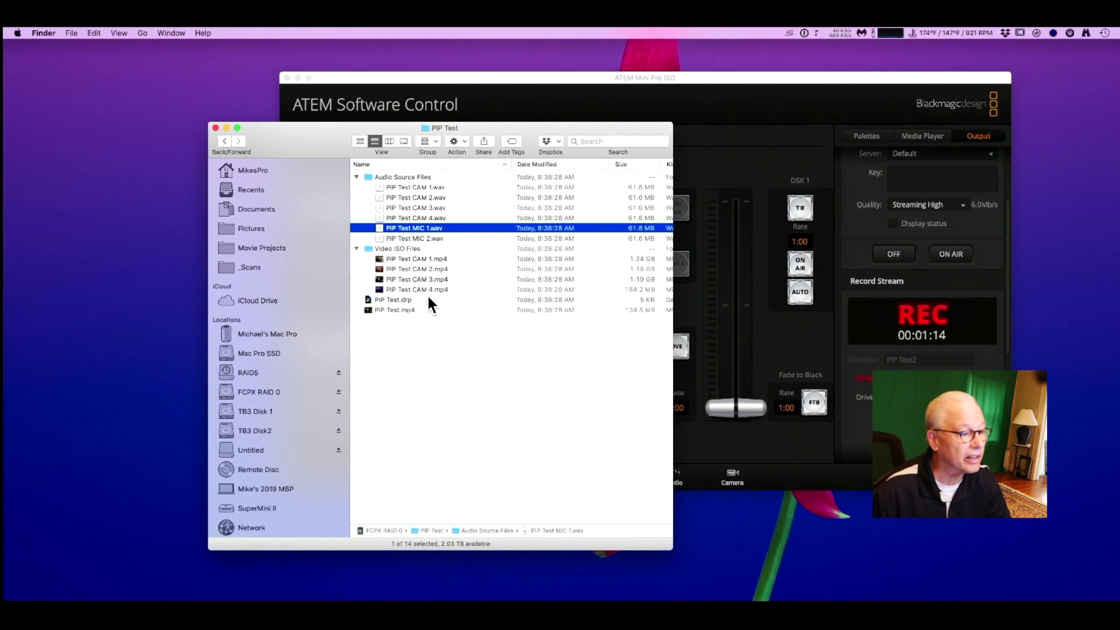
Step: Preview PIP Test.mp4 in Quick Look, then close the preview
{"action": "left_click", "coordinate": [393, 311]}
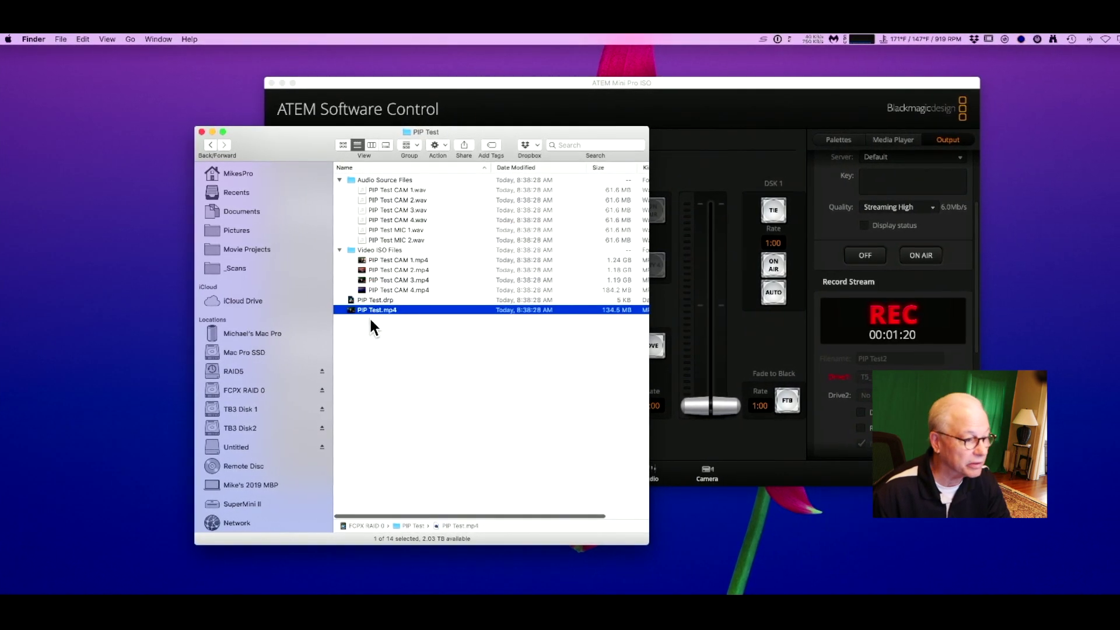
{"action": "key", "text": "space"}
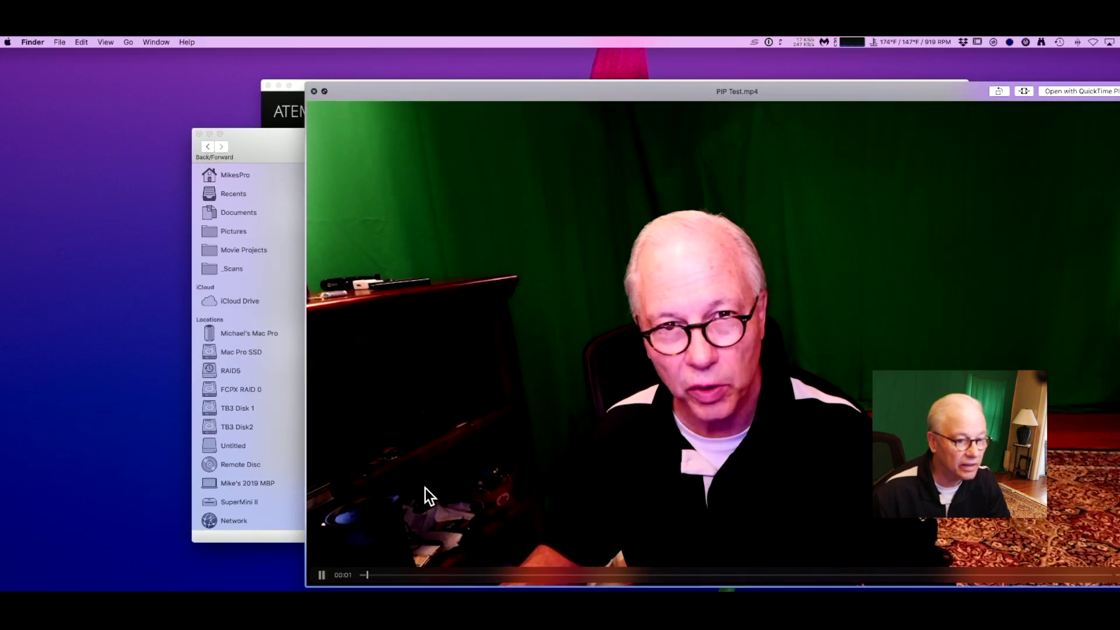
{"action": "left_click_drag", "start_coordinate": [527, 88], "coordinate": [387, 66]}
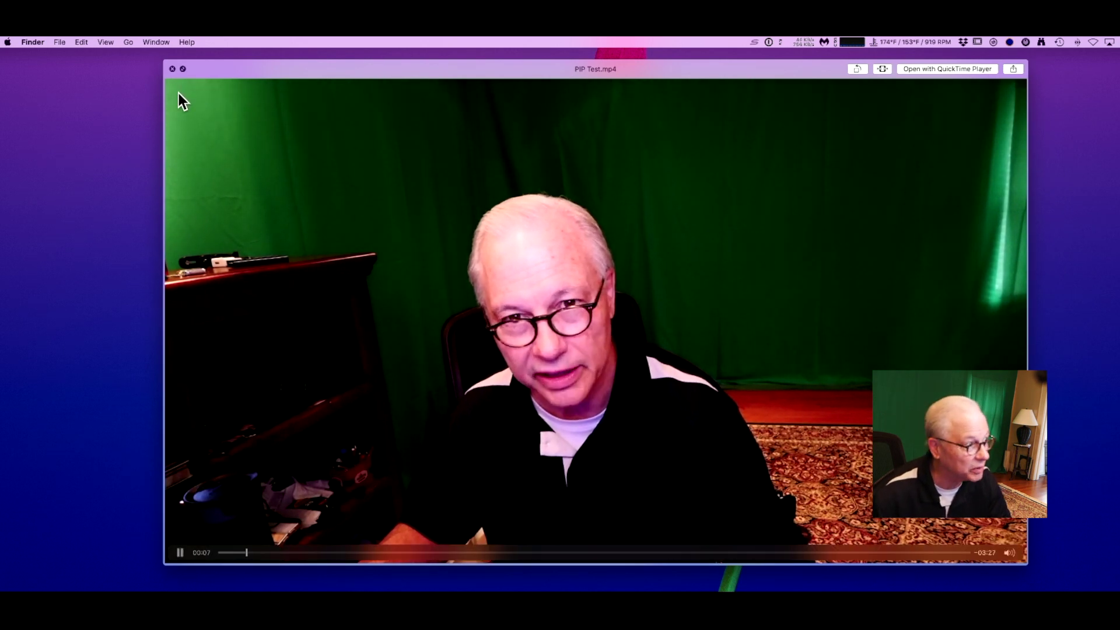
{"action": "left_click", "coordinate": [171, 68]}
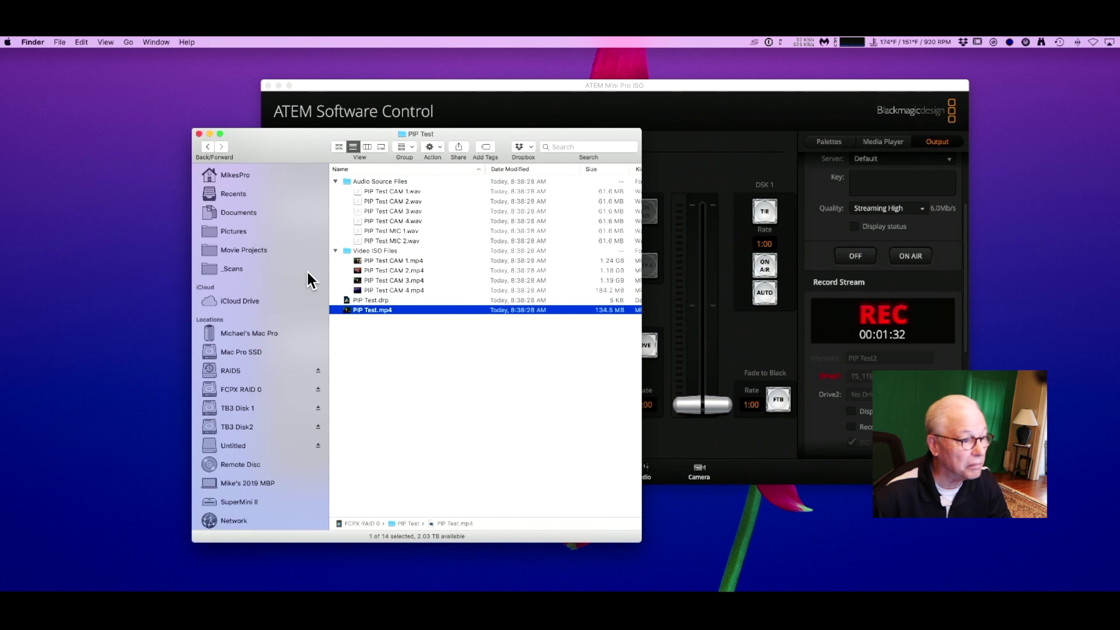
Step: Open PIP Test.drp with DaVinci Resolve from its context menu
{"action": "left_click", "coordinate": [379, 300]}
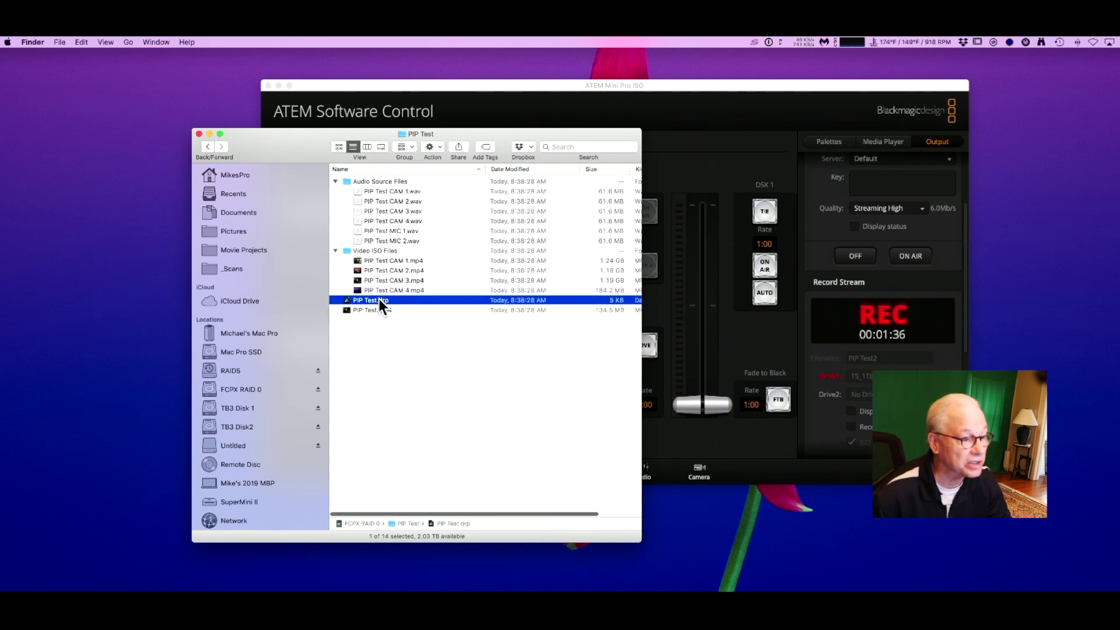
{"action": "right_click", "coordinate": [379, 299]}
{"action": "mouse_move", "coordinate": [426, 314]}
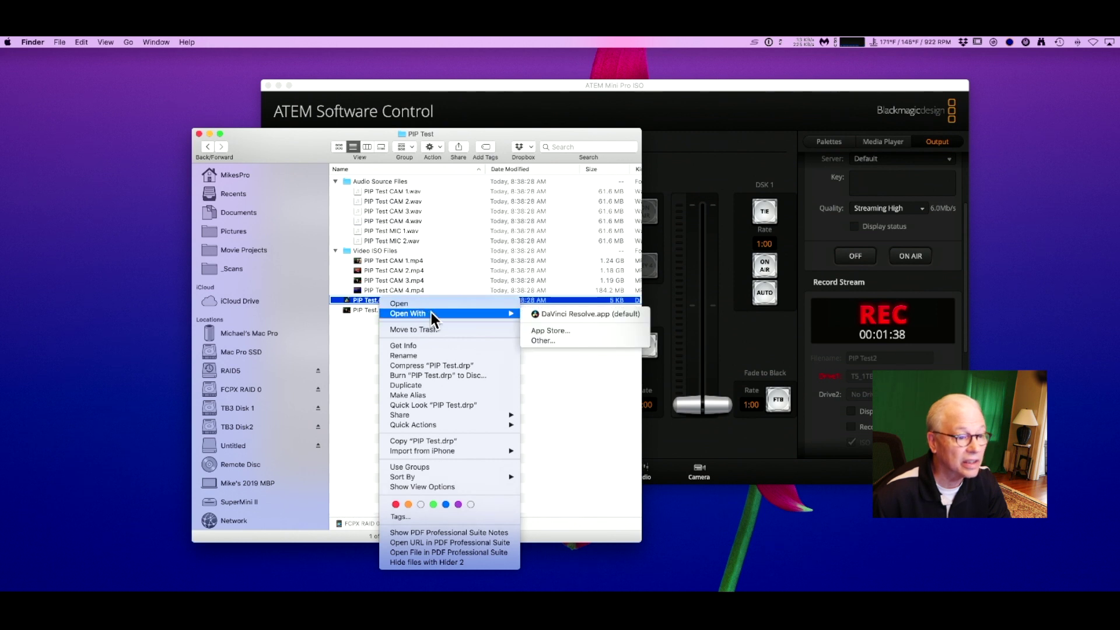
{"action": "left_click", "coordinate": [594, 314]}
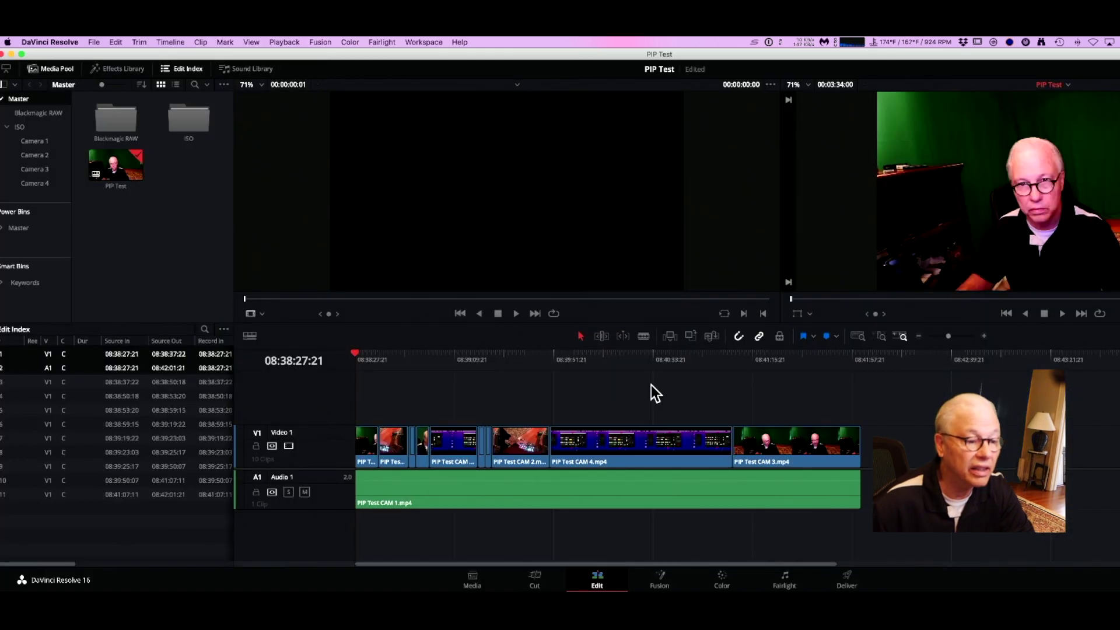
{"action": "left_click", "coordinate": [584, 352]}
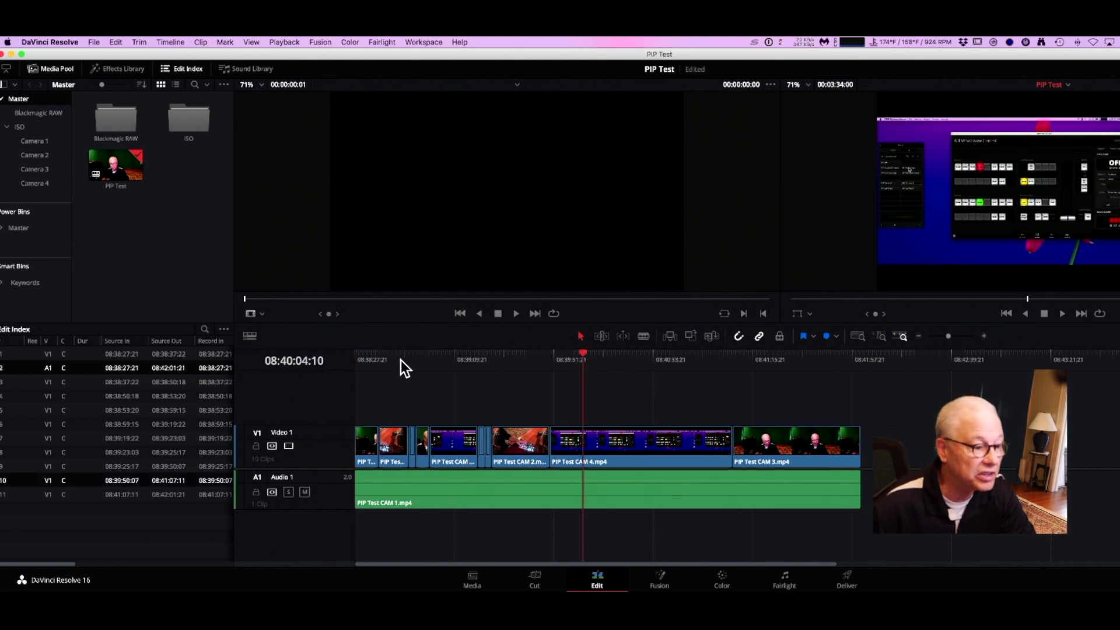
{"action": "left_click", "coordinate": [358, 353]}
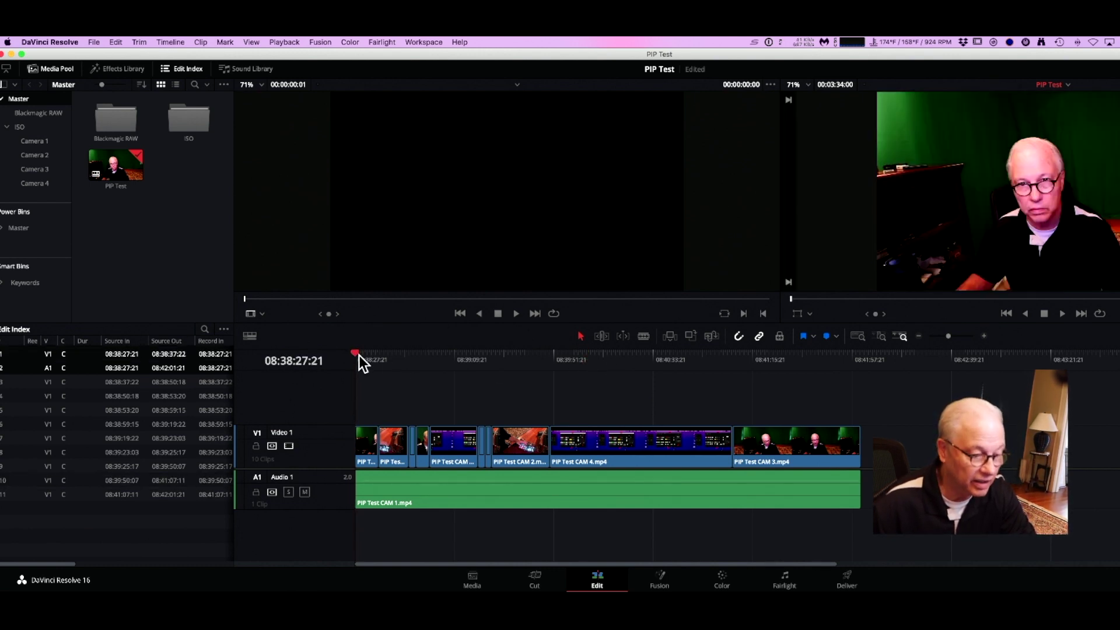
{"action": "left_click_drag", "start_coordinate": [362, 354], "coordinate": [696, 405]}
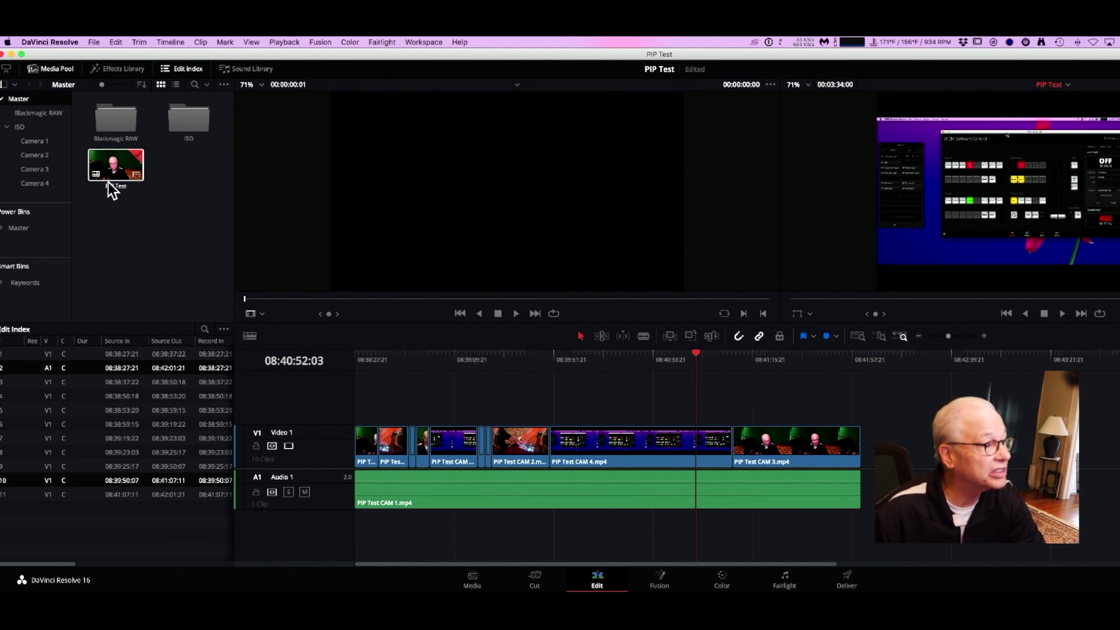
Step: Open the ISO bin and then its Camera 1 bin in the Media Pool
{"action": "double_click", "coordinate": [184, 123]}
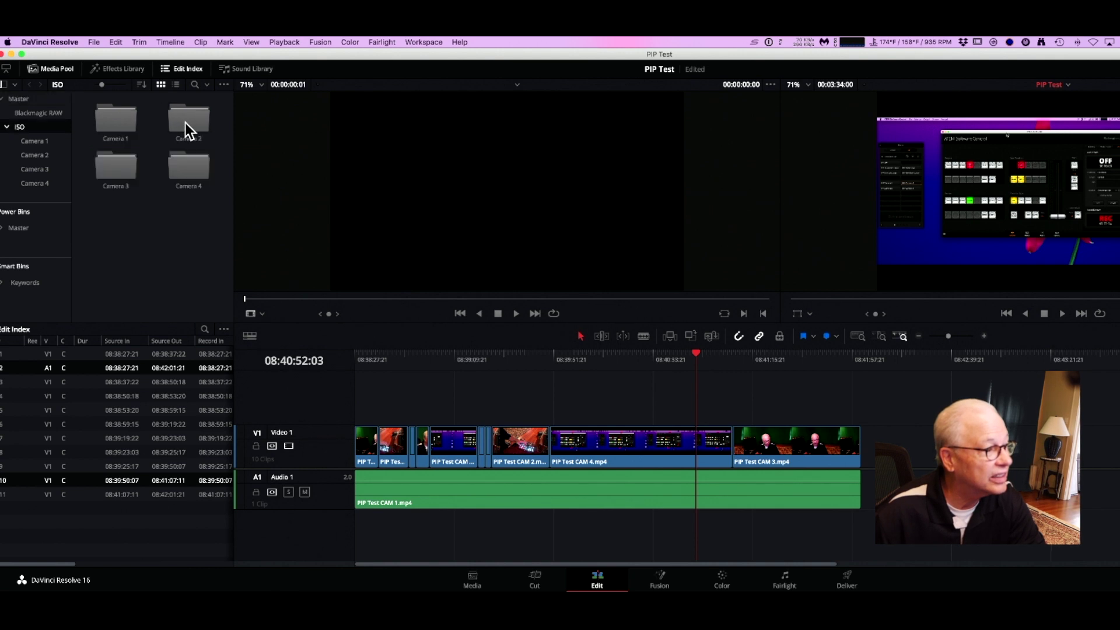
{"action": "double_click", "coordinate": [120, 124]}
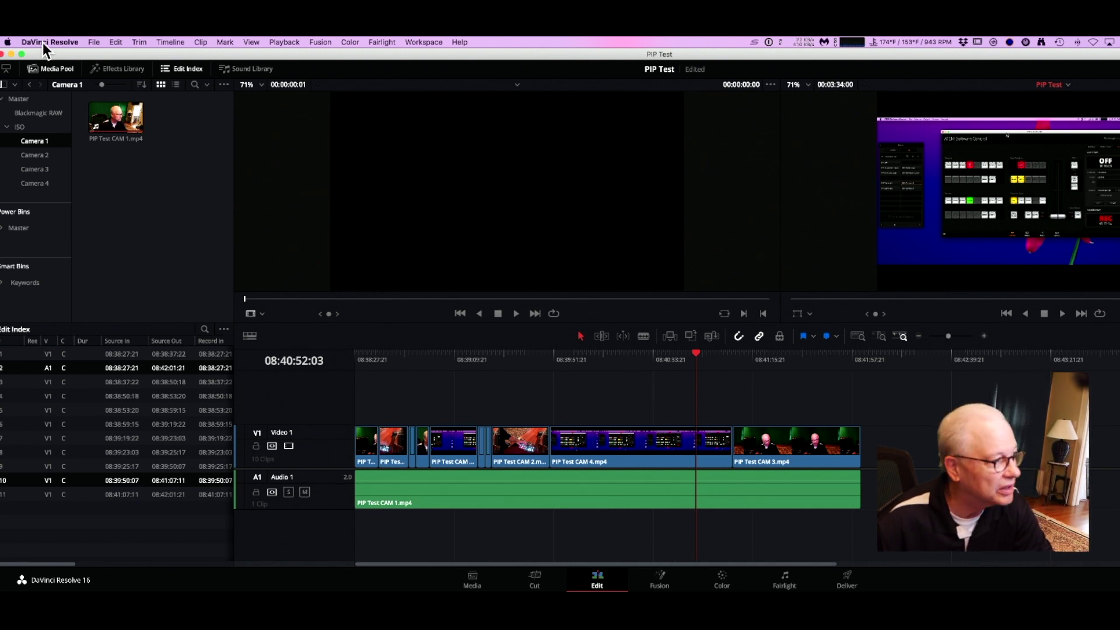
{"action": "left_click", "coordinate": [93, 45]}
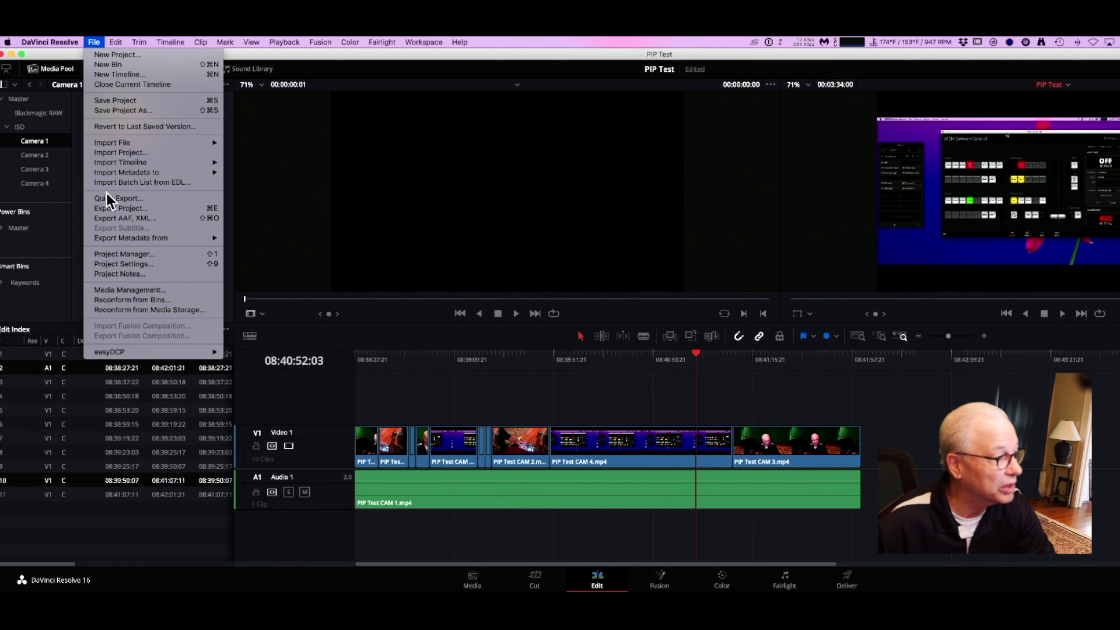
Step: Export the timeline as PIP Test (Resolve).fcpxml, then quit Resolve without saving
{"action": "left_click", "coordinate": [117, 219]}
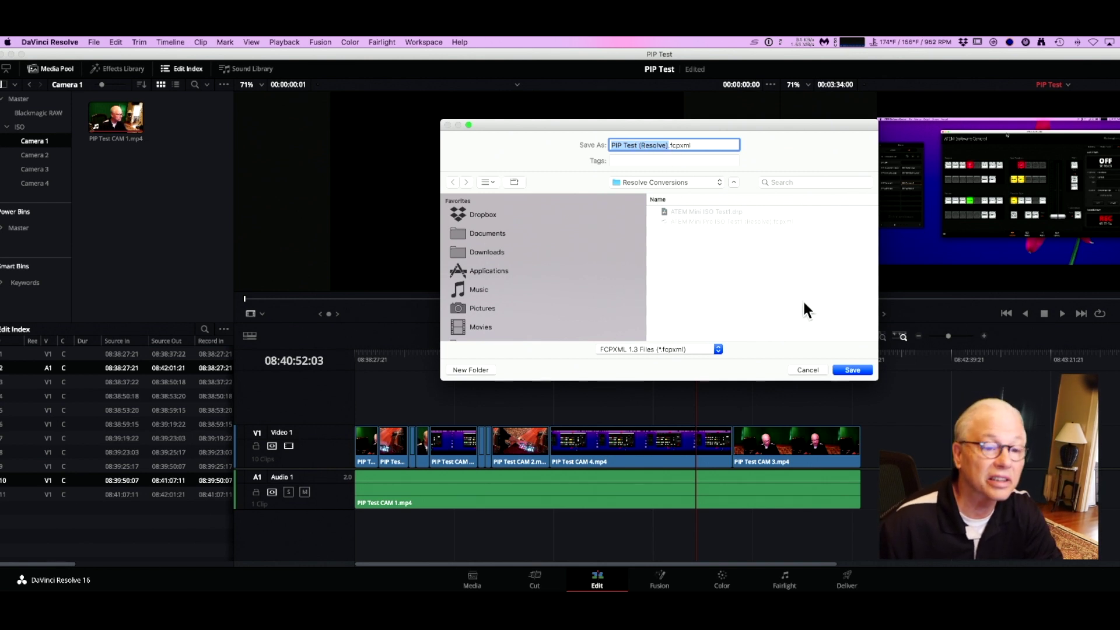
{"action": "left_click", "coordinate": [852, 370]}
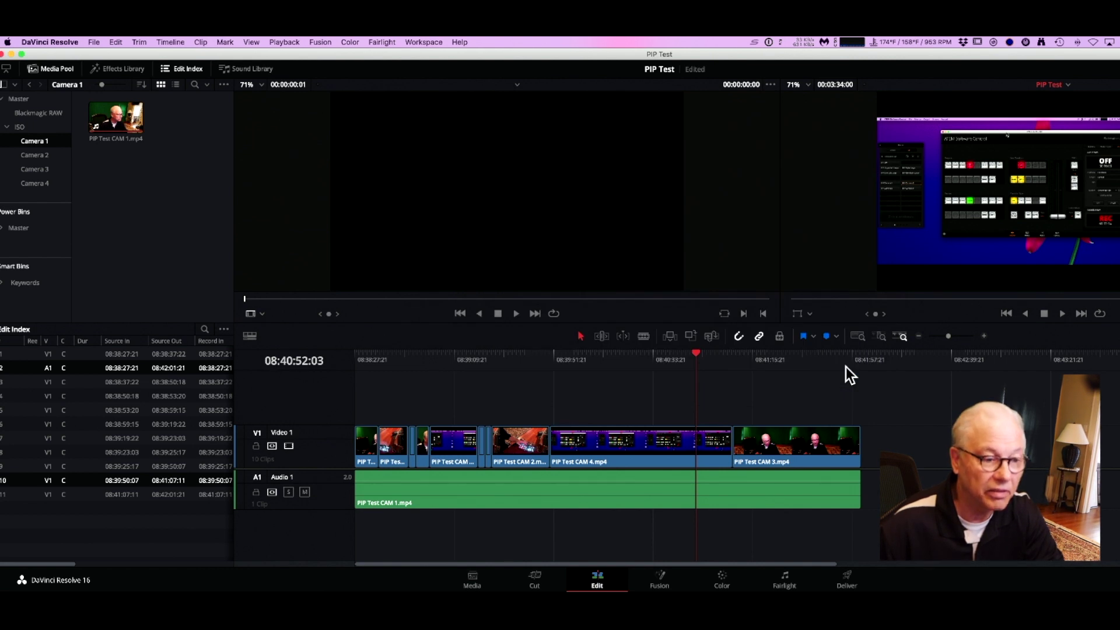
{"action": "left_click", "coordinate": [47, 38]}
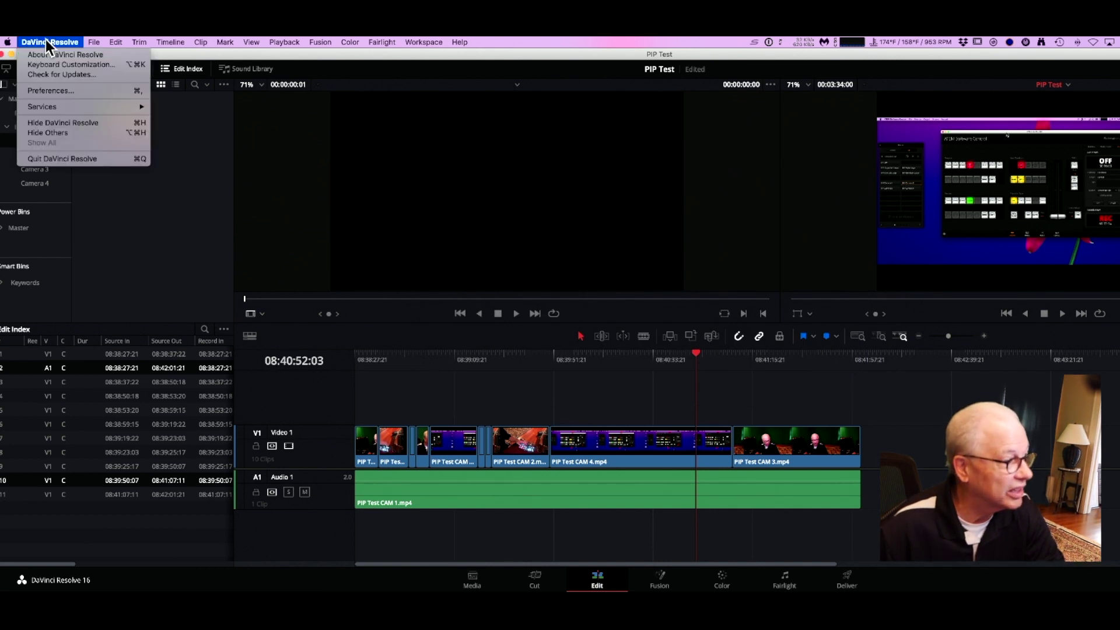
{"action": "left_click", "coordinate": [53, 157]}
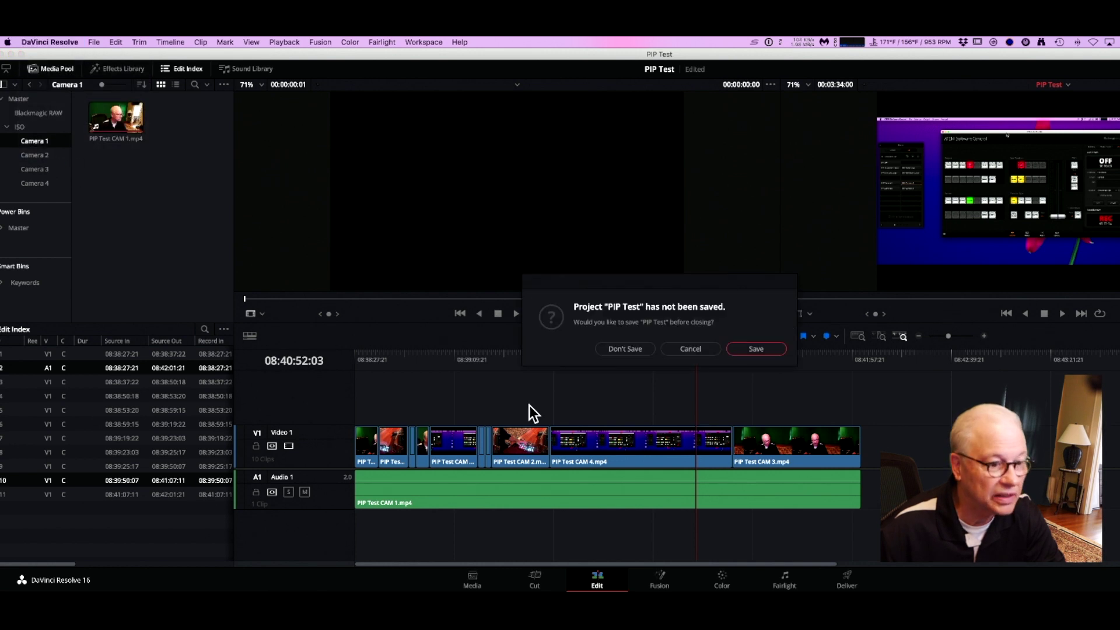
{"action": "left_click", "coordinate": [626, 349]}
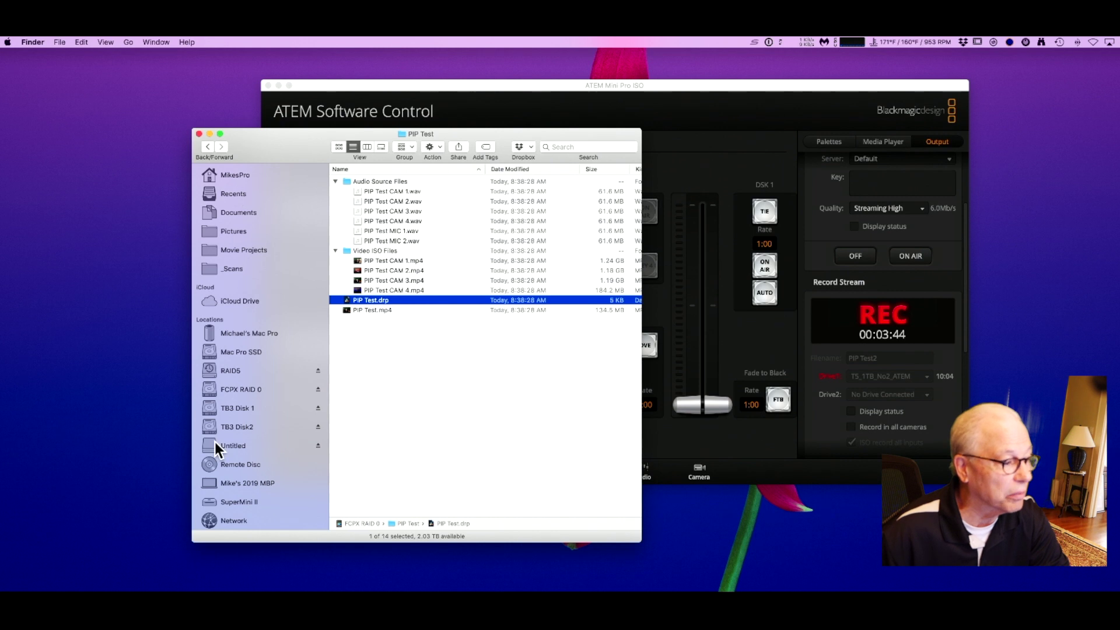
Step: Open Resolve Conversions on FCPX RAID 0 and bring up Open With for PIP Test (Resolve).fcpxml
{"action": "left_click", "coordinate": [233, 390]}
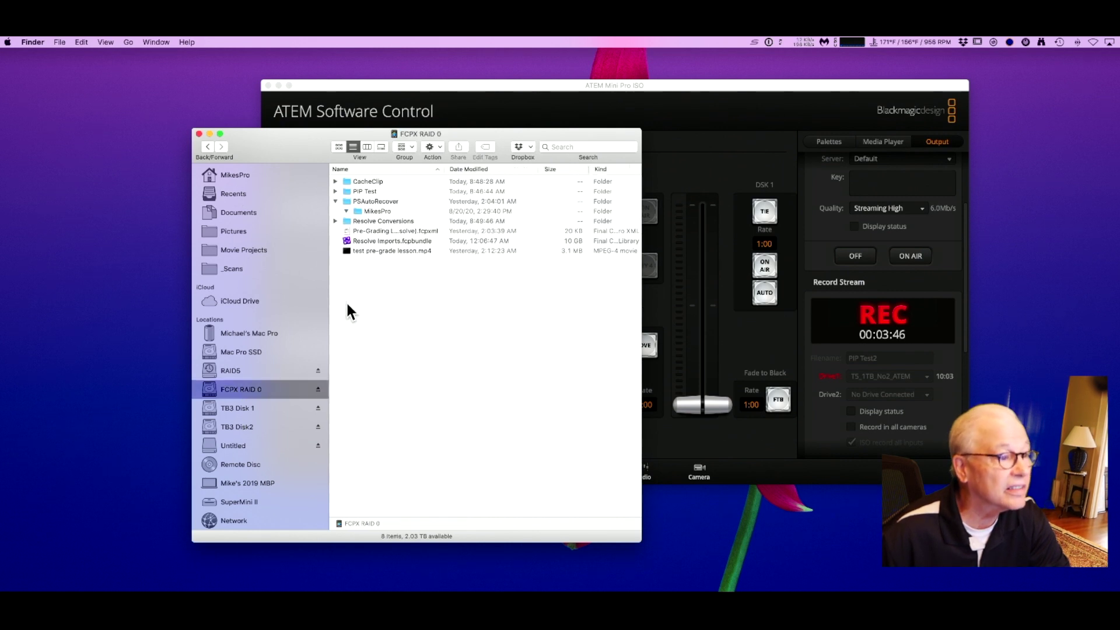
{"action": "double_click", "coordinate": [359, 221]}
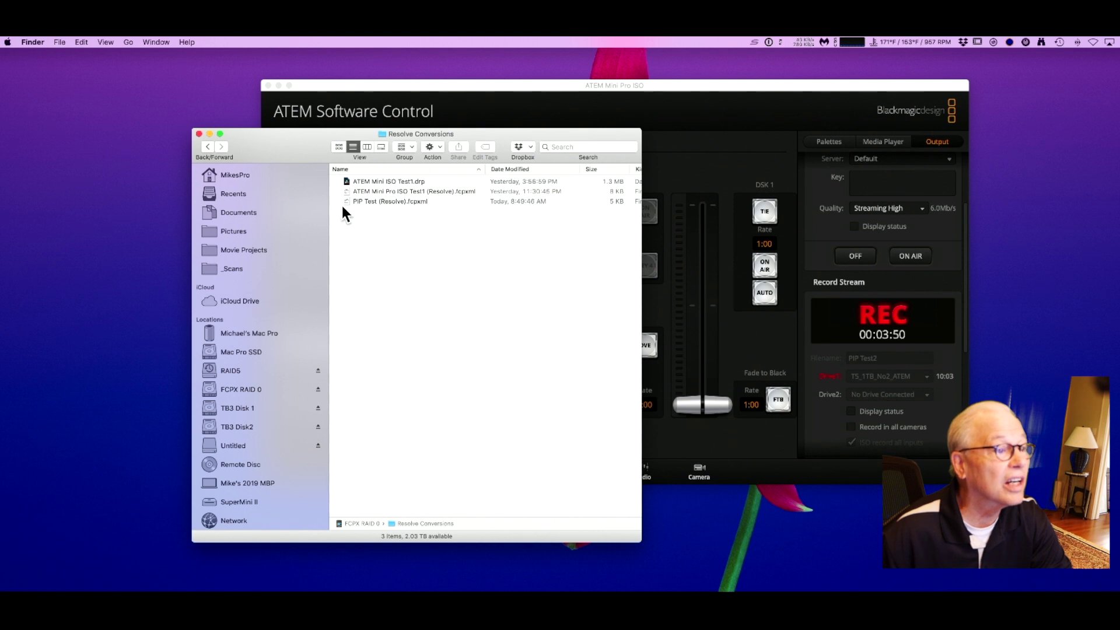
{"action": "left_click", "coordinate": [368, 202]}
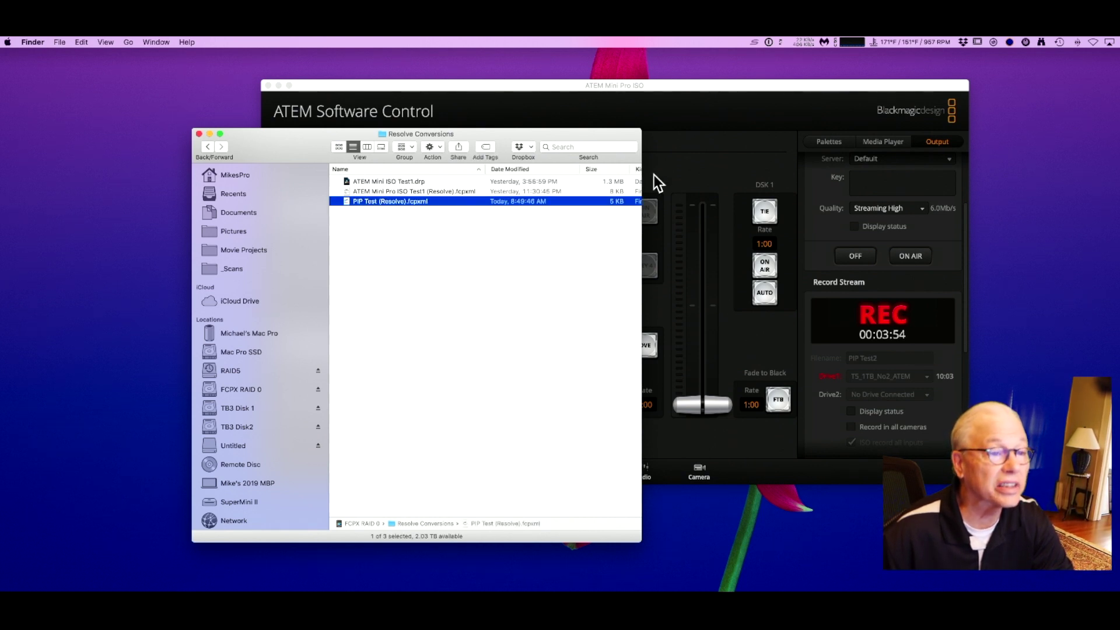
{"action": "left_click_drag", "start_coordinate": [639, 134], "coordinate": [808, 157]}
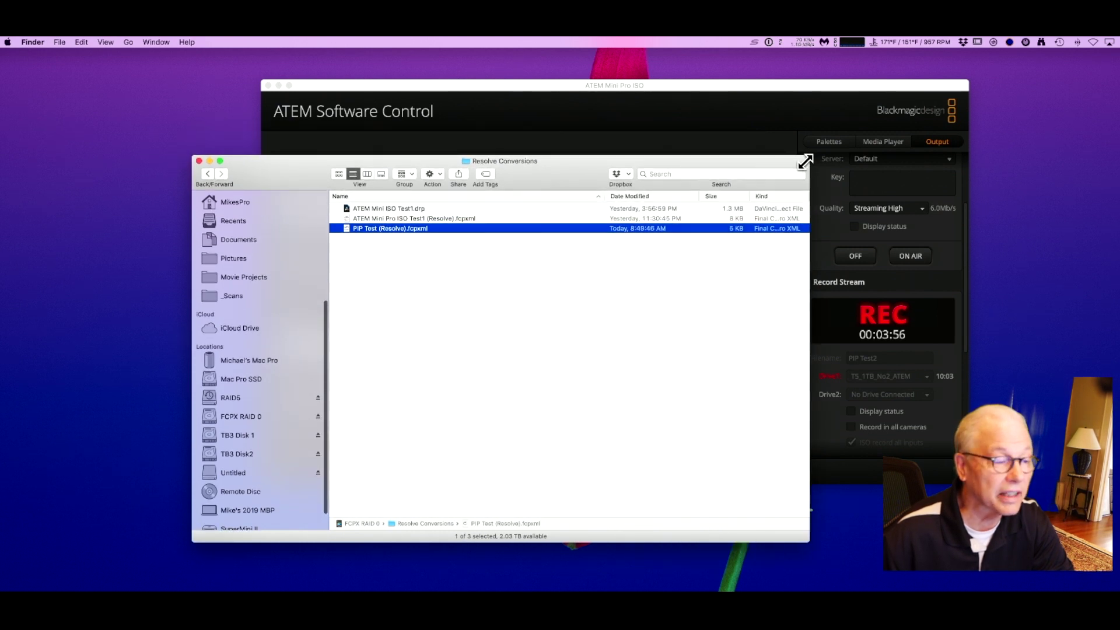
{"action": "right_click", "coordinate": [358, 230]}
{"action": "mouse_move", "coordinate": [377, 245]}
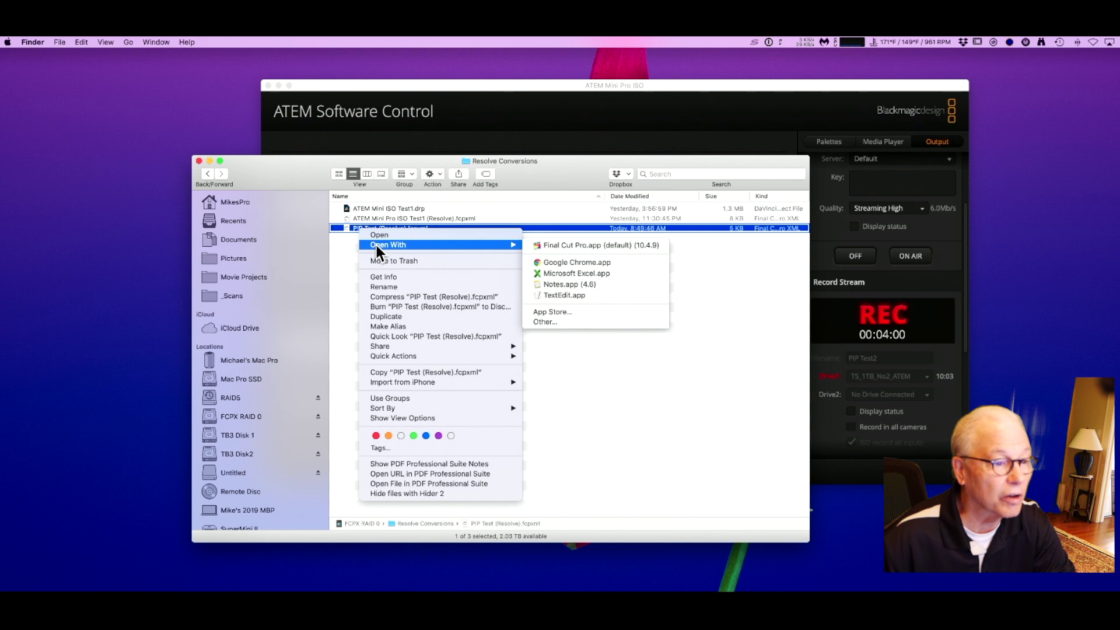
Step: Import the fcpxml into the Resolve Imports library and open the PIP Test (Resolve) project
{"action": "left_click", "coordinate": [579, 244]}
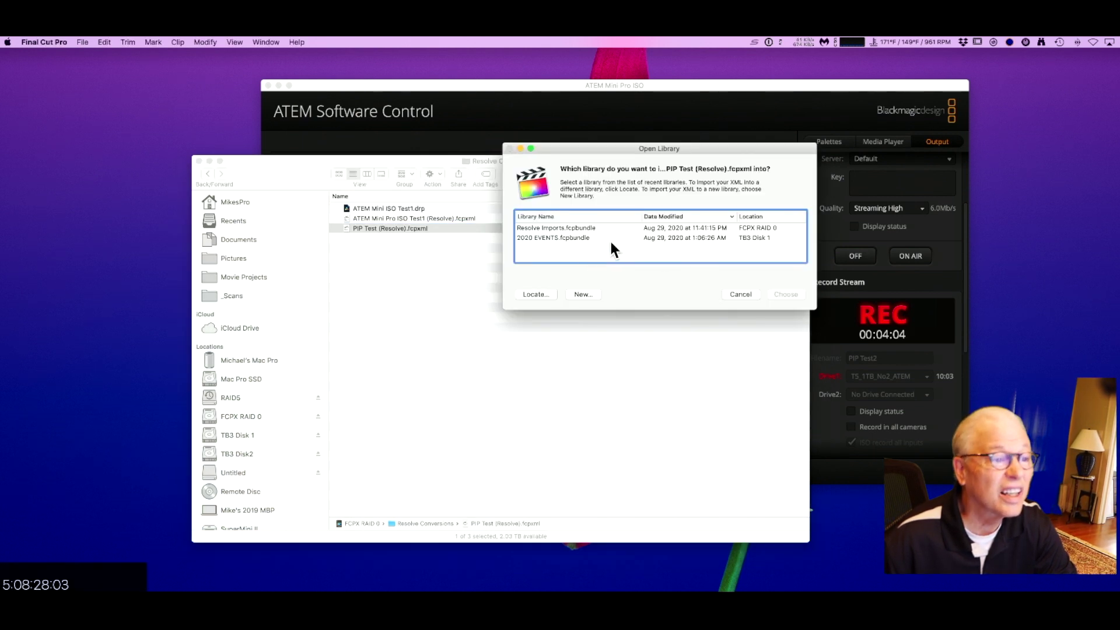
{"action": "left_click", "coordinate": [570, 227]}
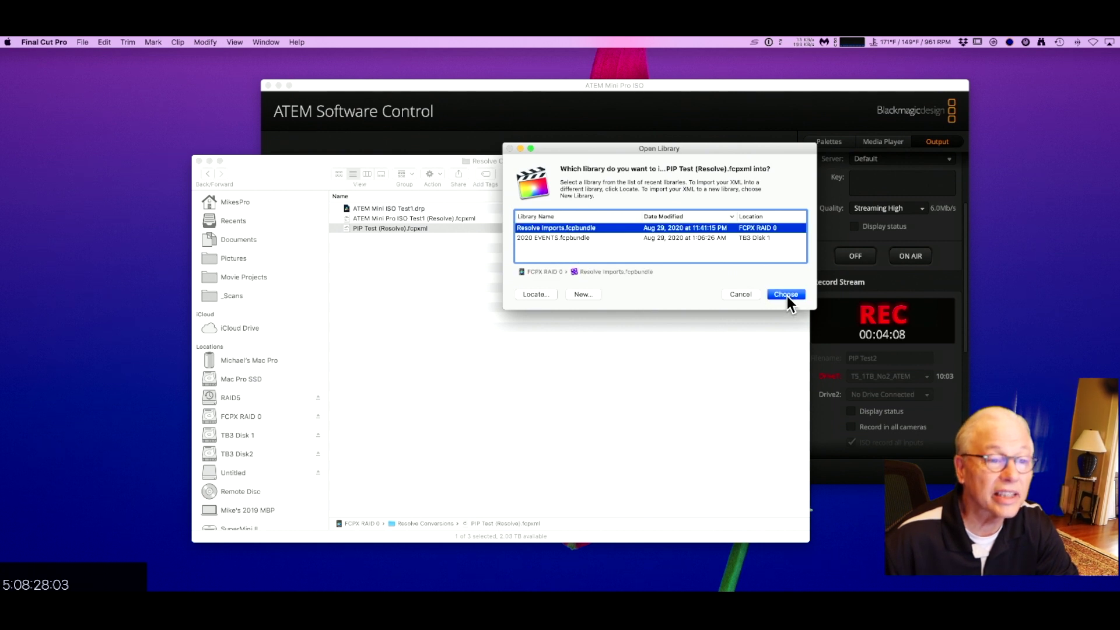
{"action": "left_click", "coordinate": [786, 295]}
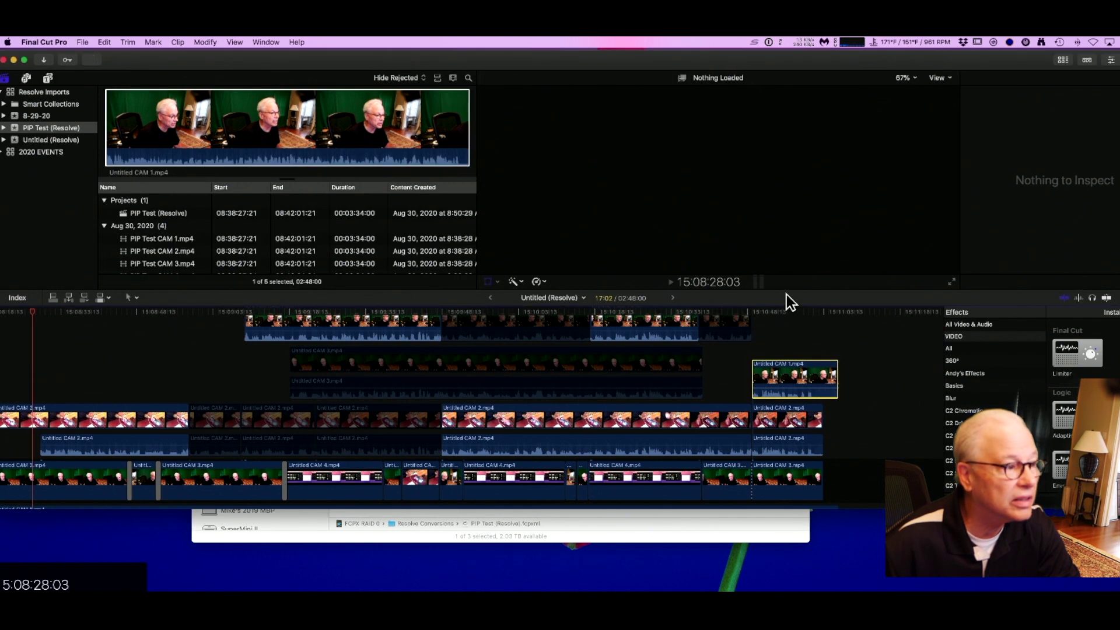
{"action": "left_click", "coordinate": [135, 213]}
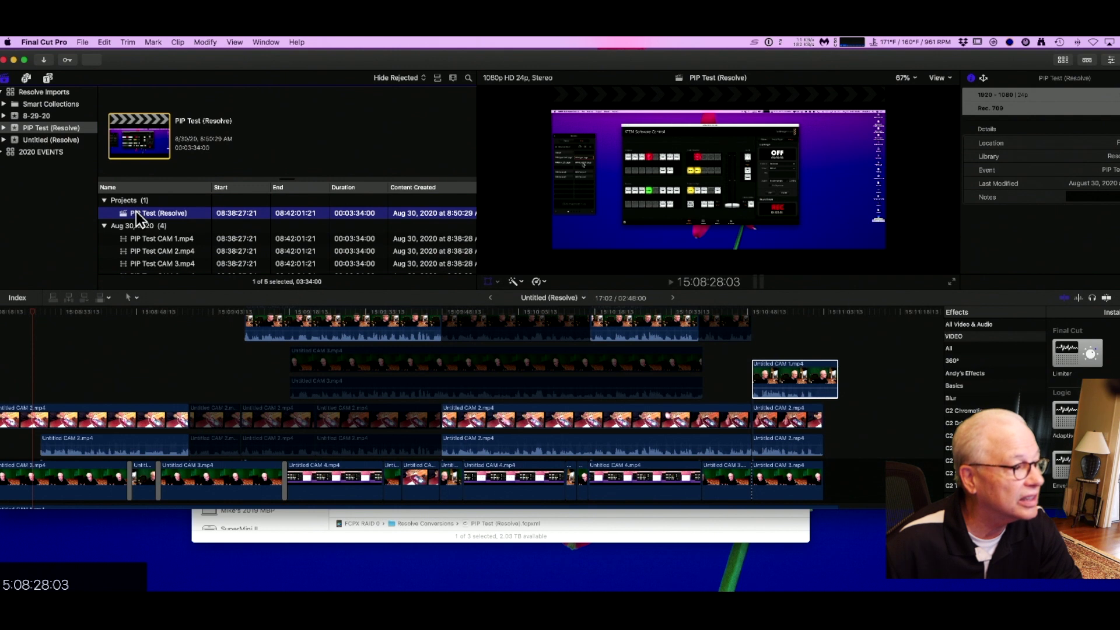
{"action": "double_click", "coordinate": [135, 213]}
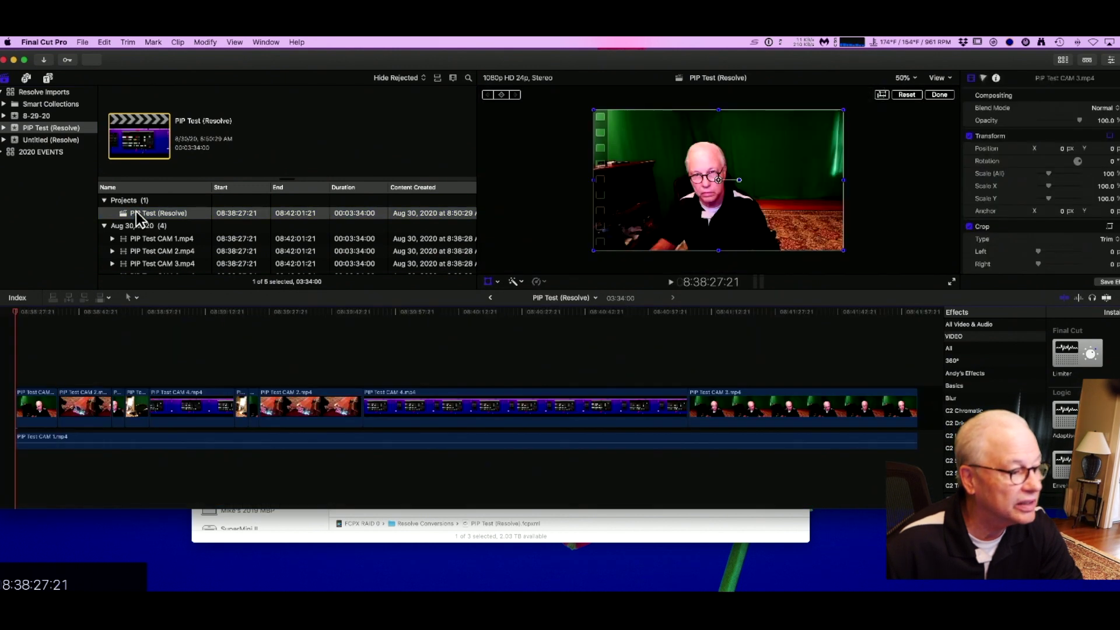
Step: Step through the project's camera-angle cuts along the timeline ruler
{"action": "left_click", "coordinate": [76, 314]}
{"action": "left_click", "coordinate": [160, 313]}
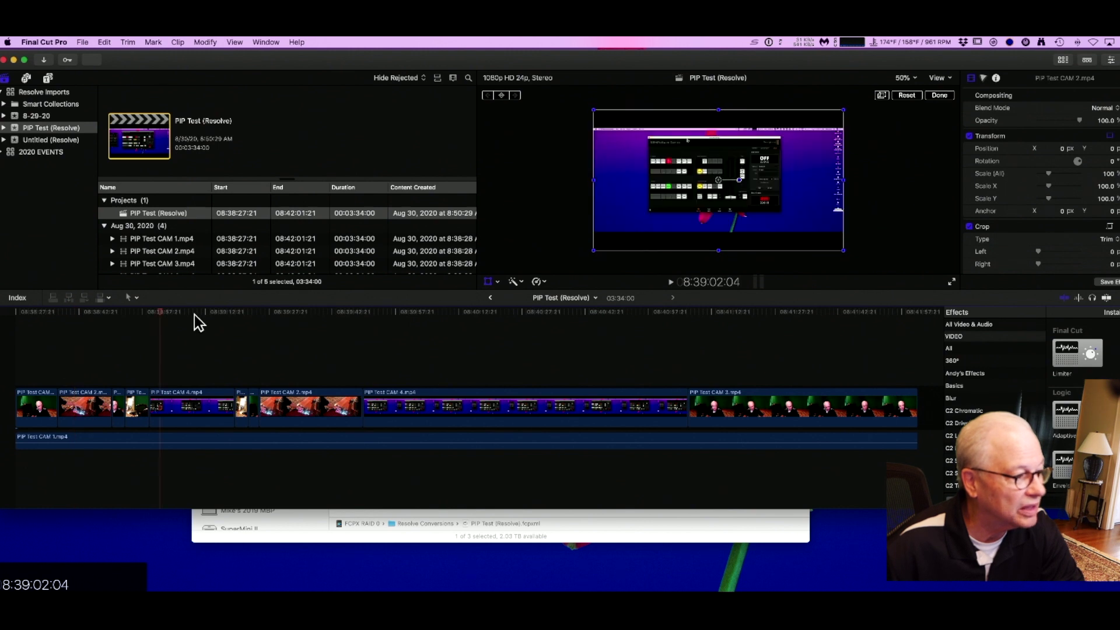
{"action": "left_click", "coordinate": [225, 313]}
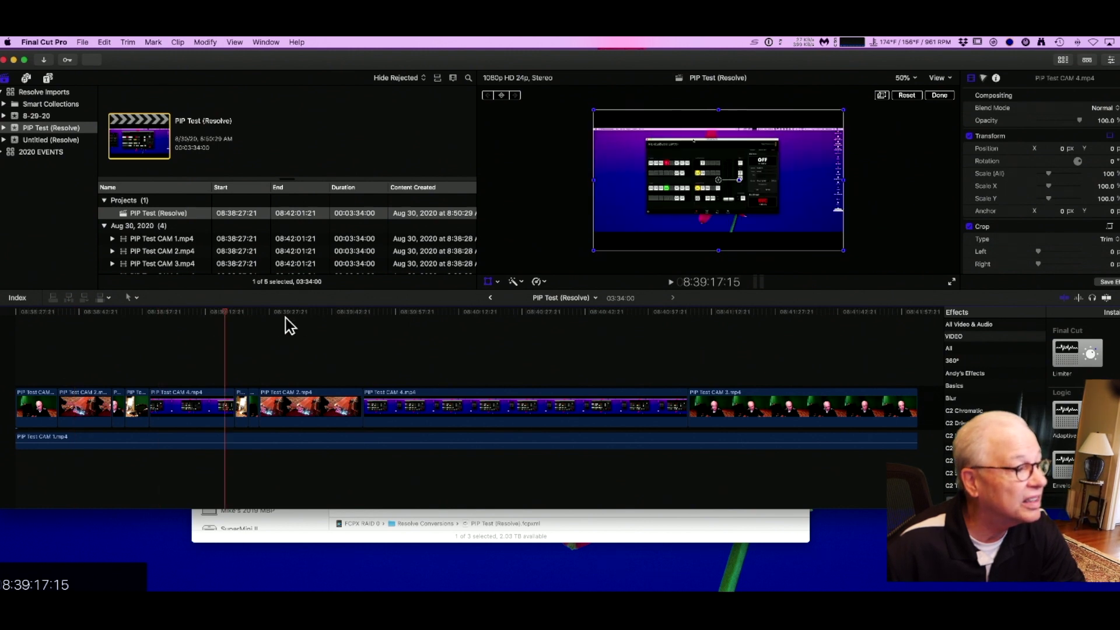
{"action": "left_click", "coordinate": [349, 312]}
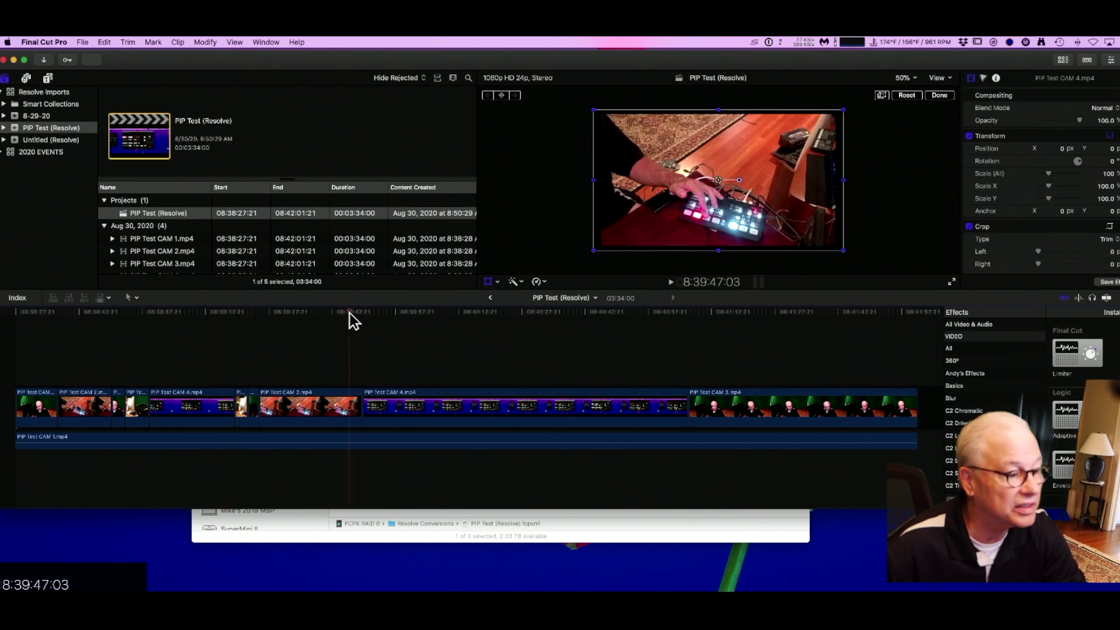
{"action": "left_click", "coordinate": [440, 313]}
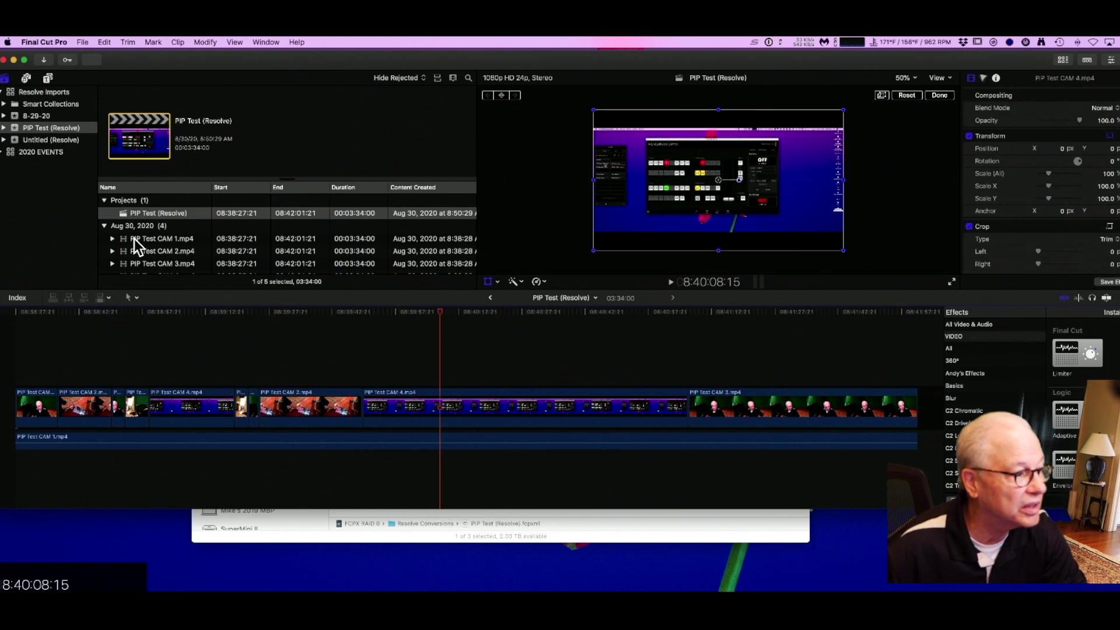
Step: View the PIP Test CAM 1.mp4 source clip from the browser
{"action": "left_click", "coordinate": [135, 238]}
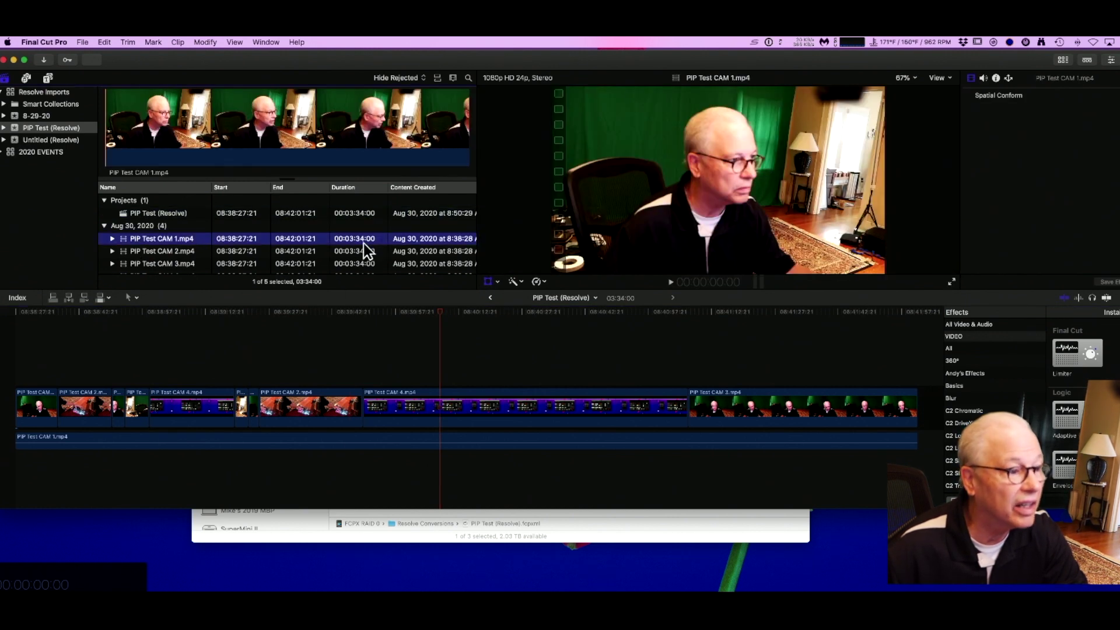
{"action": "scroll", "coordinate": [362, 237], "scroll_direction": "down", "scroll_amount": 2}
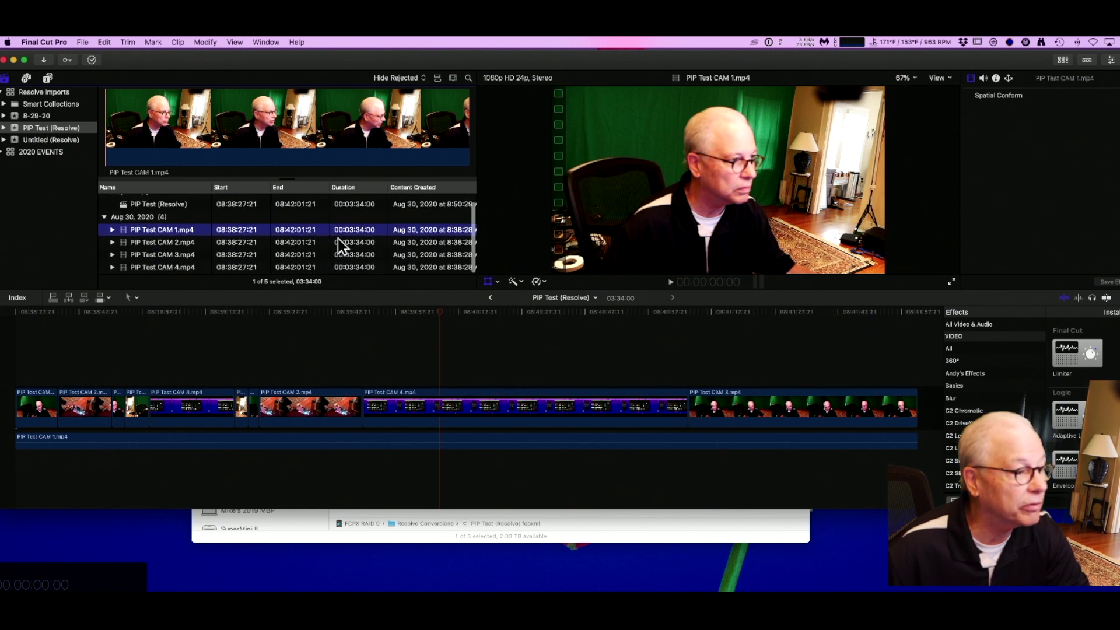
{"action": "scroll", "coordinate": [330, 233], "scroll_direction": "up", "scroll_amount": 2}
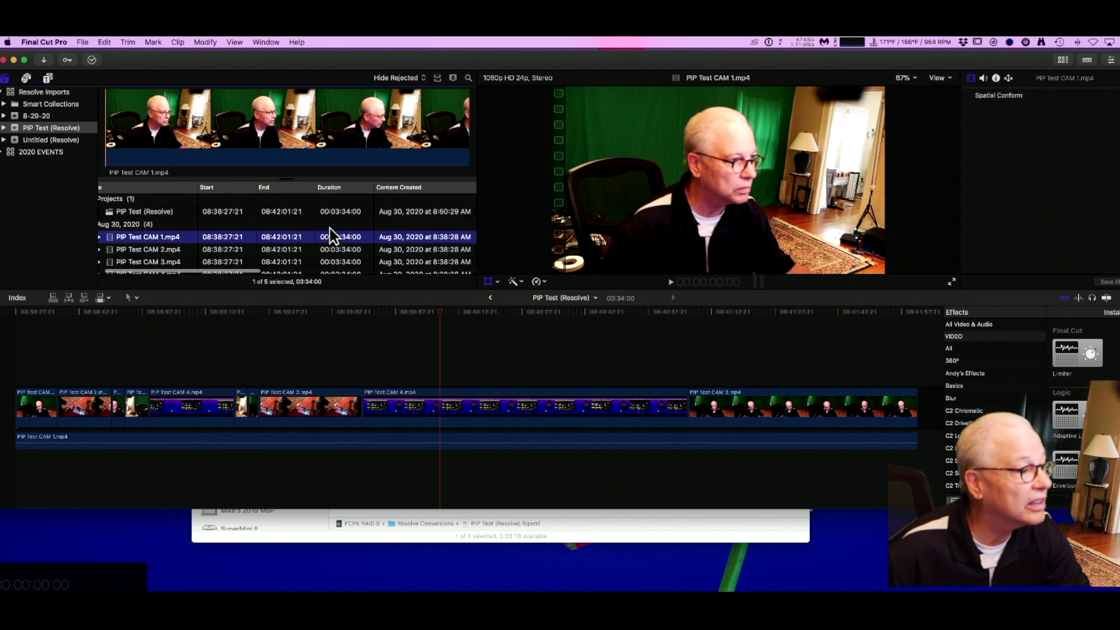
{"action": "scroll", "coordinate": [313, 263], "scroll_direction": "down", "scroll_amount": 2}
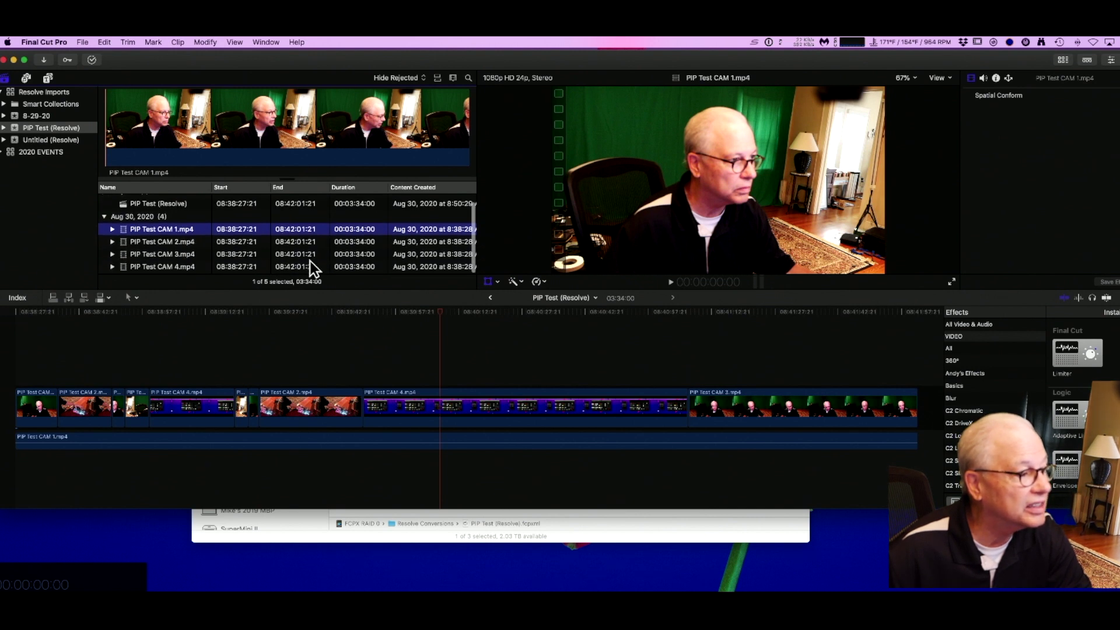
{"action": "scroll", "coordinate": [310, 261], "scroll_direction": "right", "scroll_amount": 2}
{"action": "scroll", "coordinate": [310, 261], "scroll_direction": "left", "scroll_amount": 2}
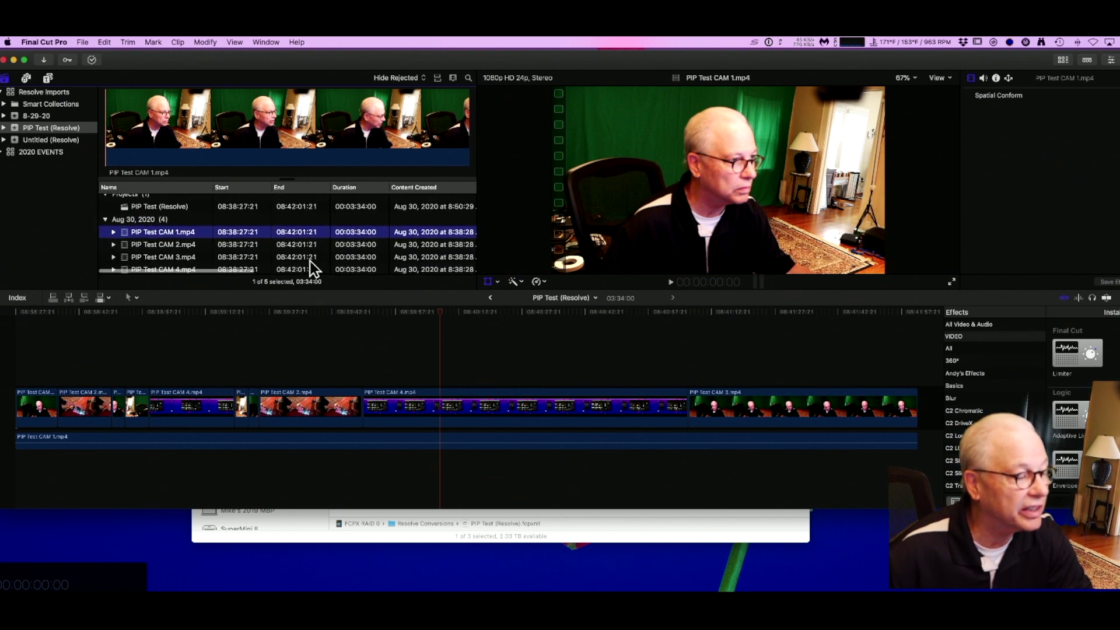
{"action": "scroll", "coordinate": [309, 248], "scroll_direction": "down", "scroll_amount": 1}
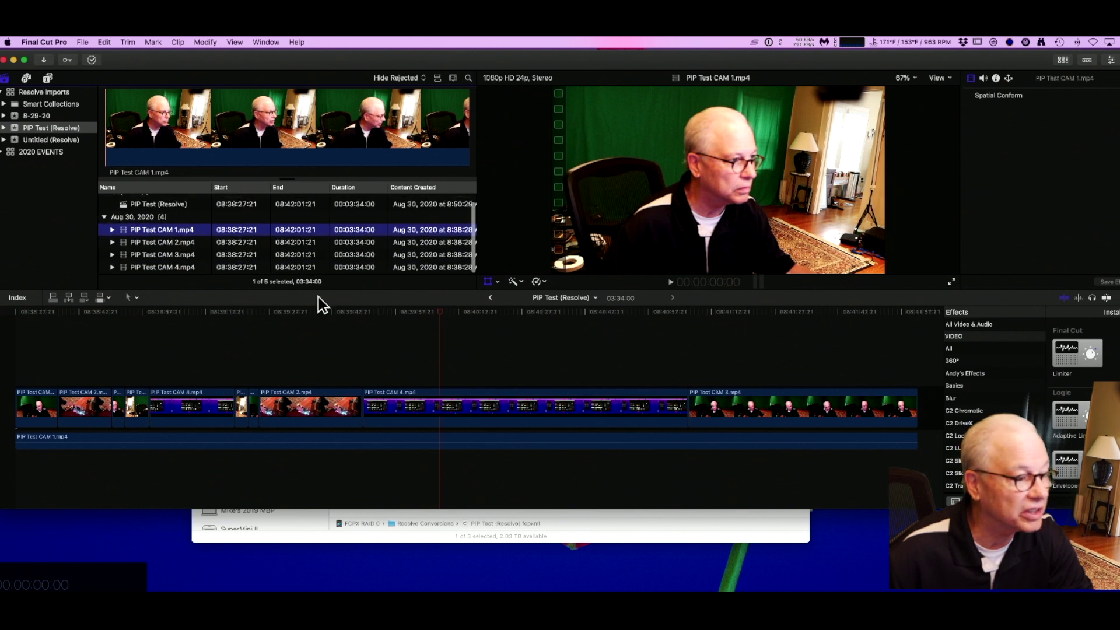
Step: Recheck the CAM 2, CAM 4 and CAM 3 sections, then view PIP Test CAM 2.mp4
{"action": "left_click", "coordinate": [291, 356]}
{"action": "left_click", "coordinate": [291, 312]}
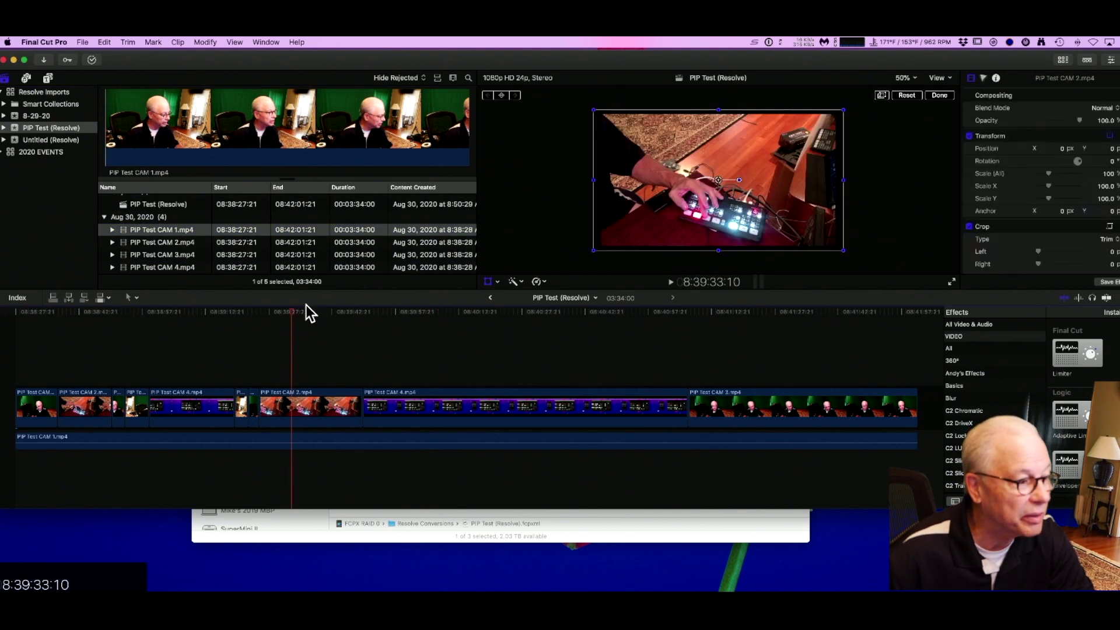
{"action": "left_click", "coordinate": [301, 311]}
{"action": "left_click", "coordinate": [450, 313]}
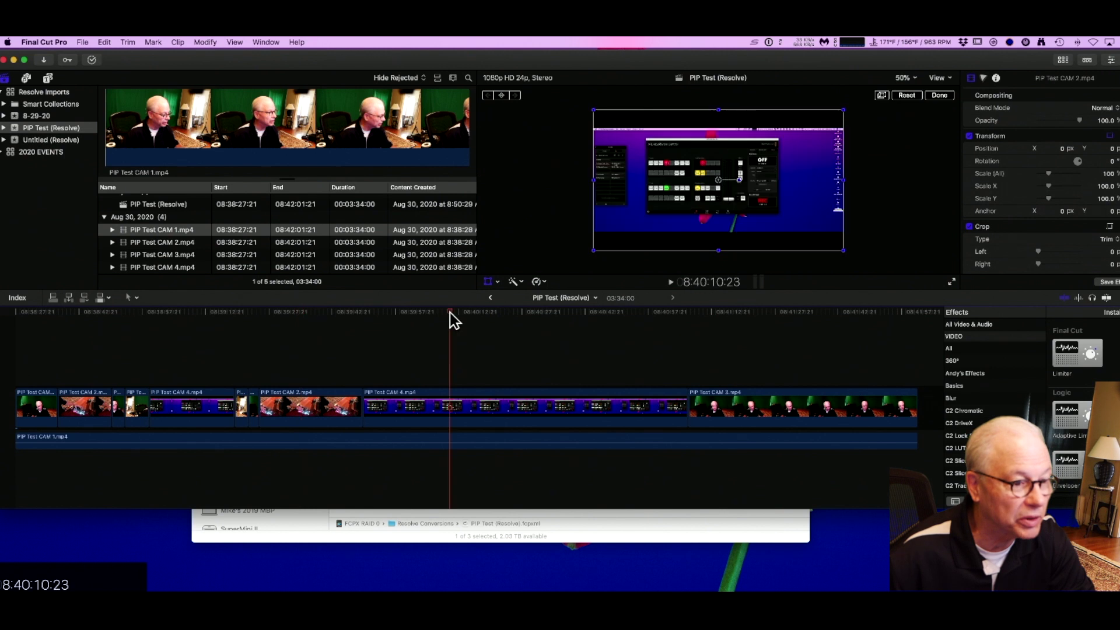
{"action": "left_click", "coordinate": [758, 313]}
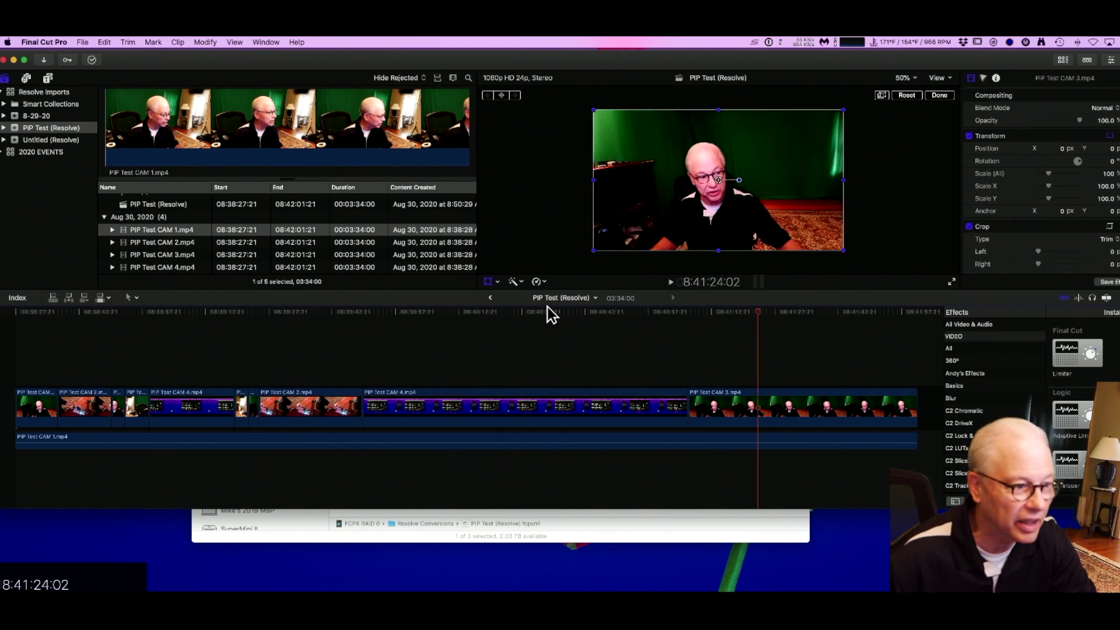
{"action": "left_click", "coordinate": [178, 243]}
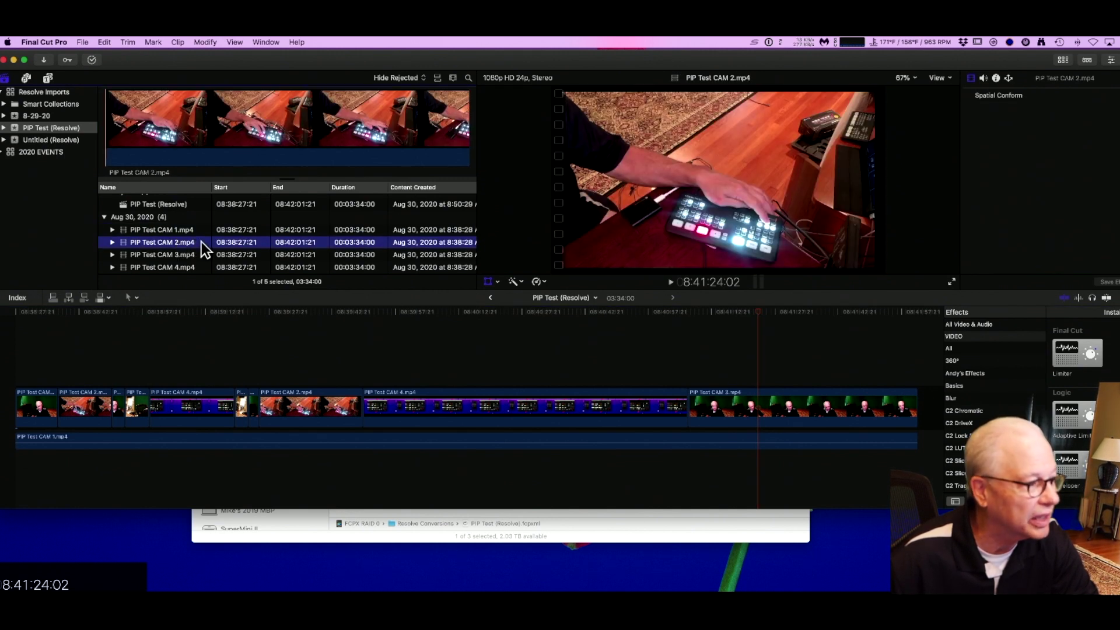
Step: Connect PIP Test CAM 2.mp4 above the storyline, scale it to about 33%, and play to check
{"action": "left_click_drag", "start_coordinate": [202, 242], "coordinate": [2, 368]}
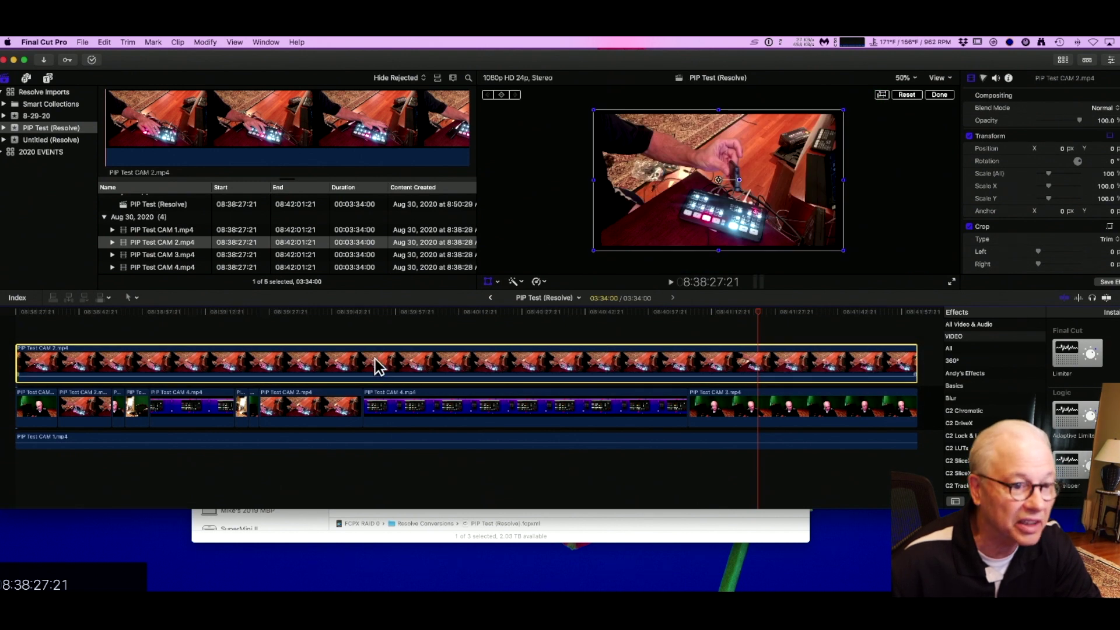
{"action": "left_click_drag", "start_coordinate": [595, 250], "coordinate": [667, 212]}
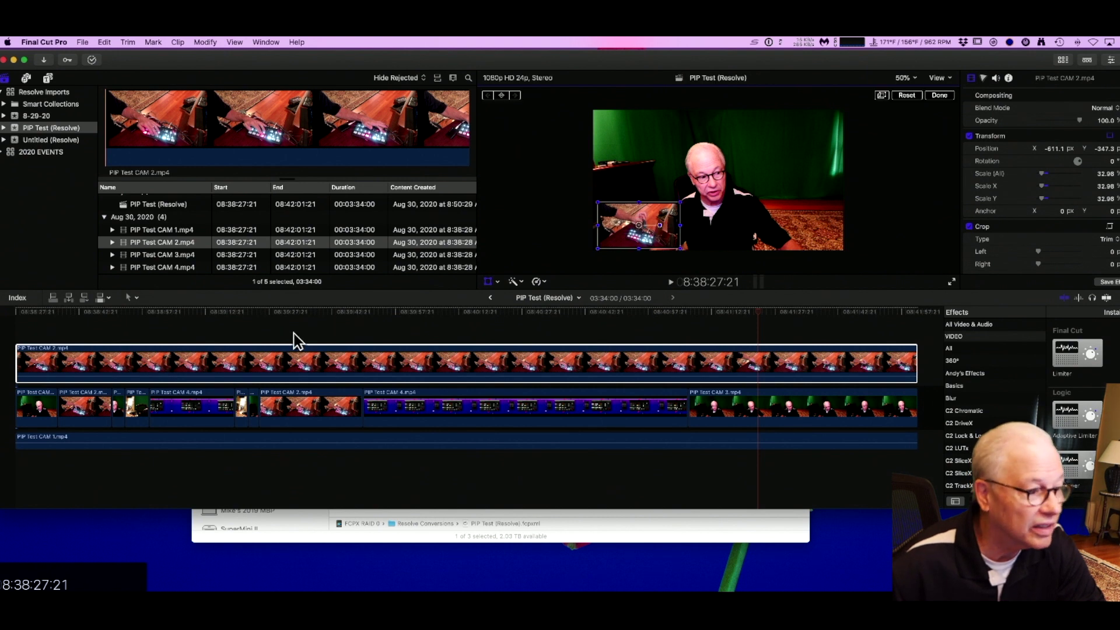
{"action": "left_click", "coordinate": [293, 317]}
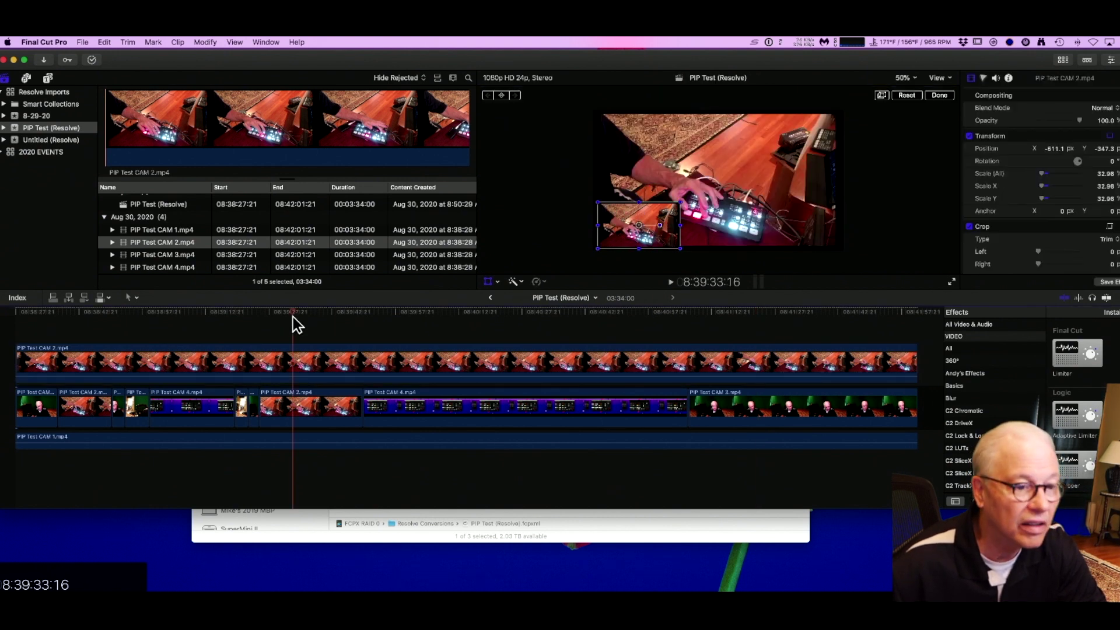
{"action": "key", "text": "space"}
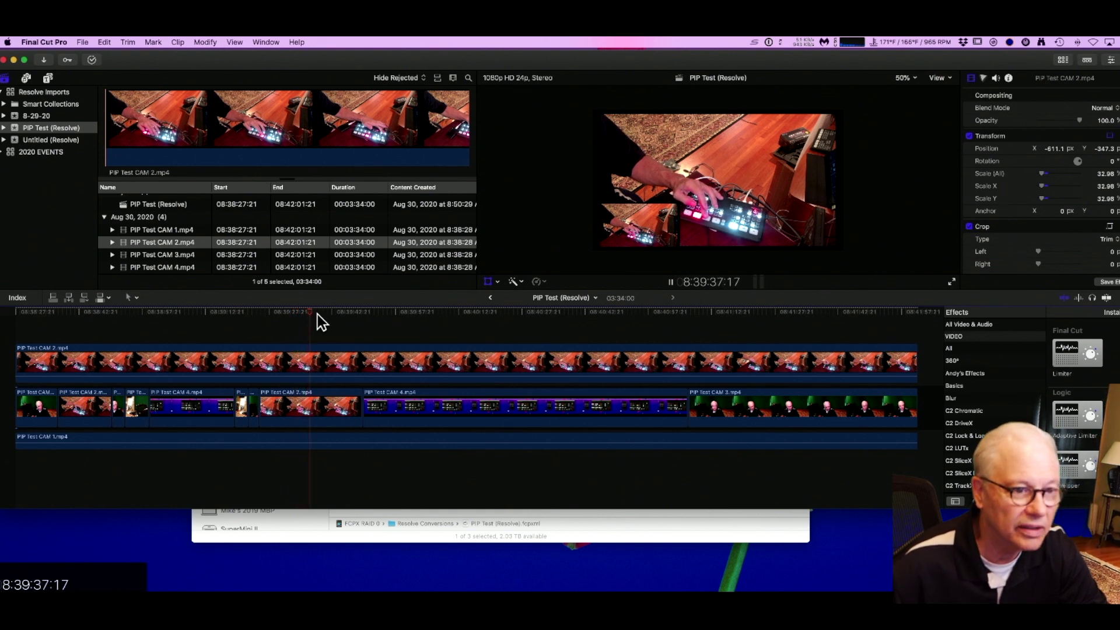
{"action": "left_click", "coordinate": [400, 313]}
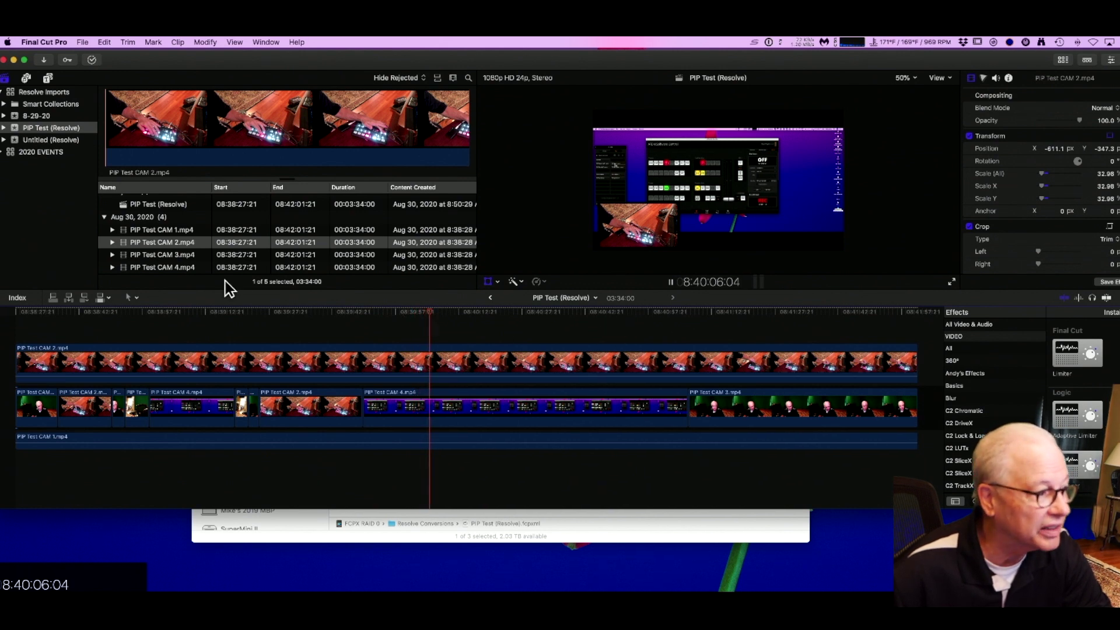
Step: Connect PIP Test CAM 3.mp4 above CAM 2 and scale the overlay to 32.54%
{"action": "left_click", "coordinate": [181, 258]}
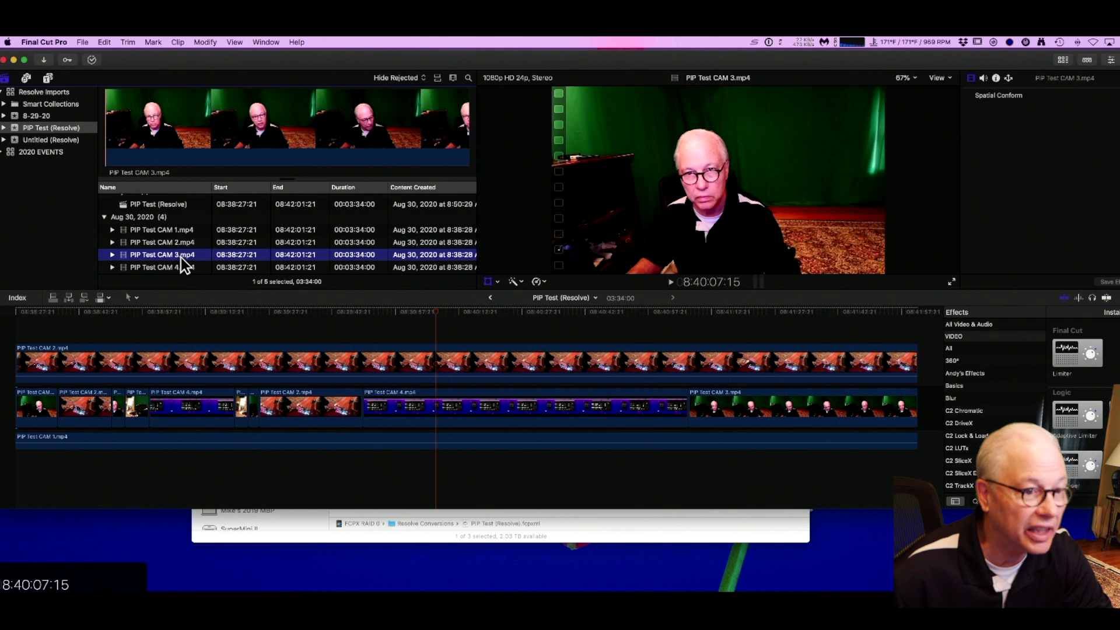
{"action": "left_click_drag", "start_coordinate": [189, 257], "coordinate": [12, 331]}
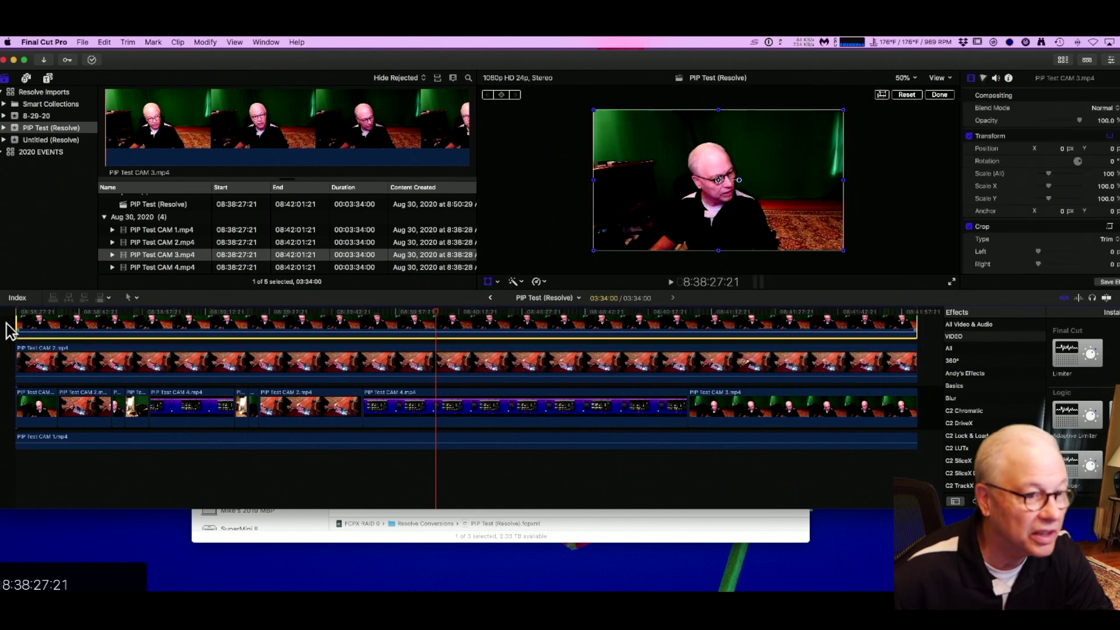
{"action": "left_click_drag", "start_coordinate": [593, 250], "coordinate": [742, 198]}
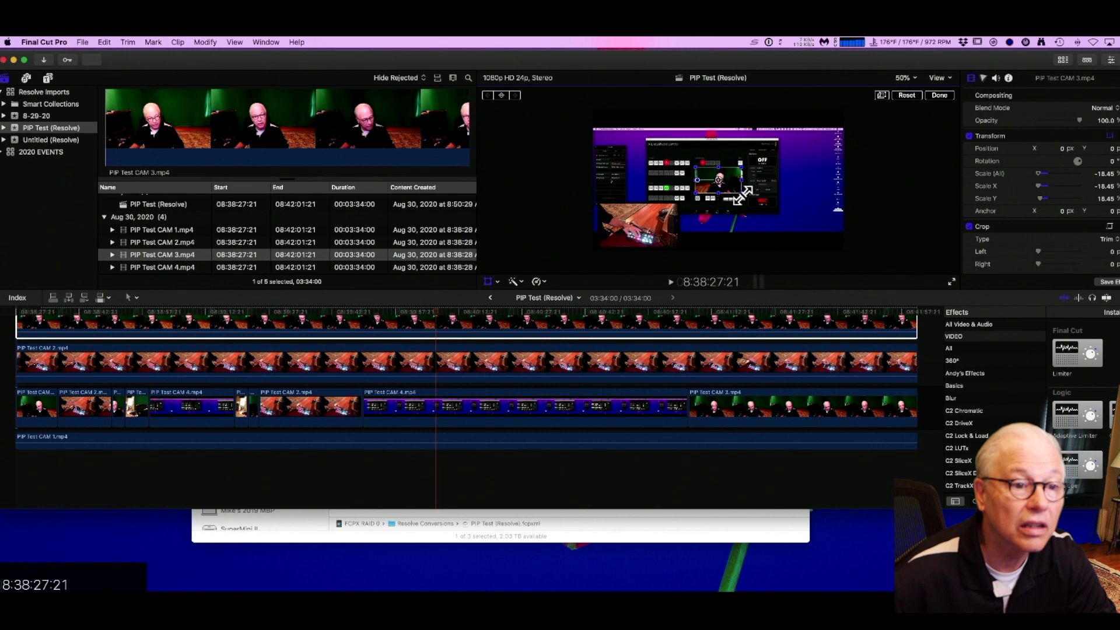
{"action": "left_click_drag", "start_coordinate": [740, 197], "coordinate": [752, 202]}
Step: Crop the left and right sides of the CAM 3 overlay to frame the presenter
{"action": "left_click", "coordinate": [496, 282]}
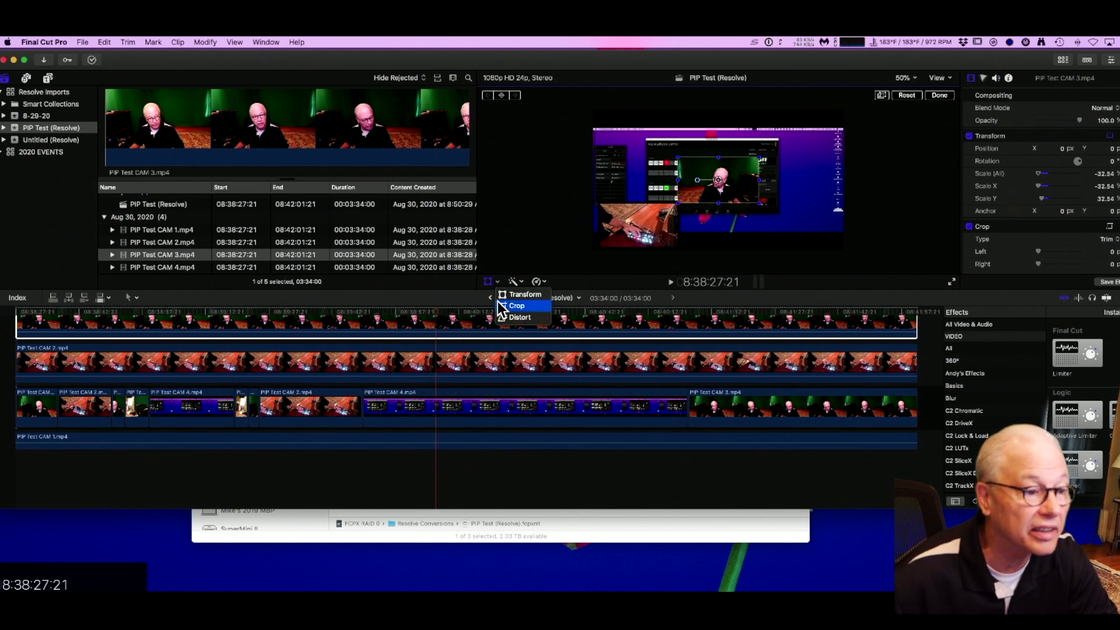
{"action": "left_click", "coordinate": [503, 307]}
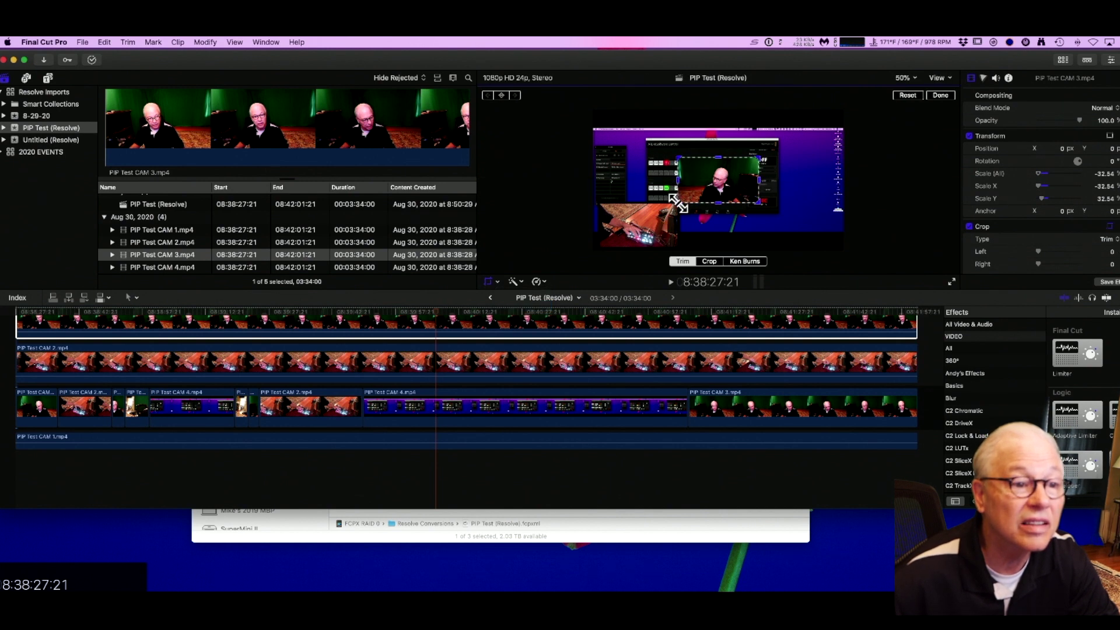
{"action": "left_click_drag", "start_coordinate": [676, 203], "coordinate": [704, 204]}
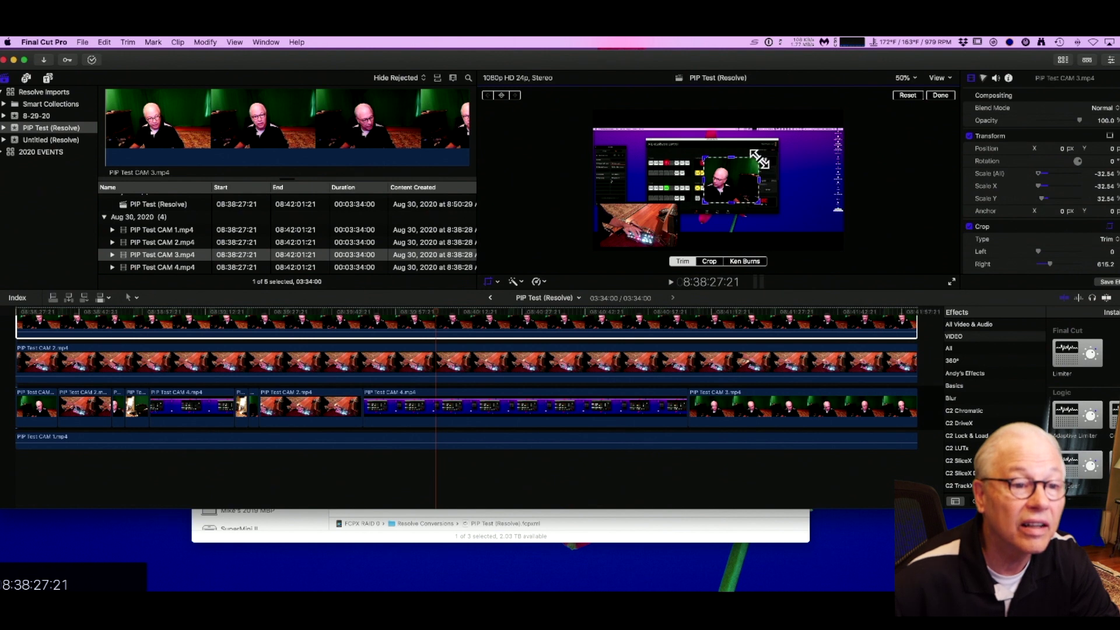
{"action": "left_click_drag", "start_coordinate": [759, 158], "coordinate": [740, 167]}
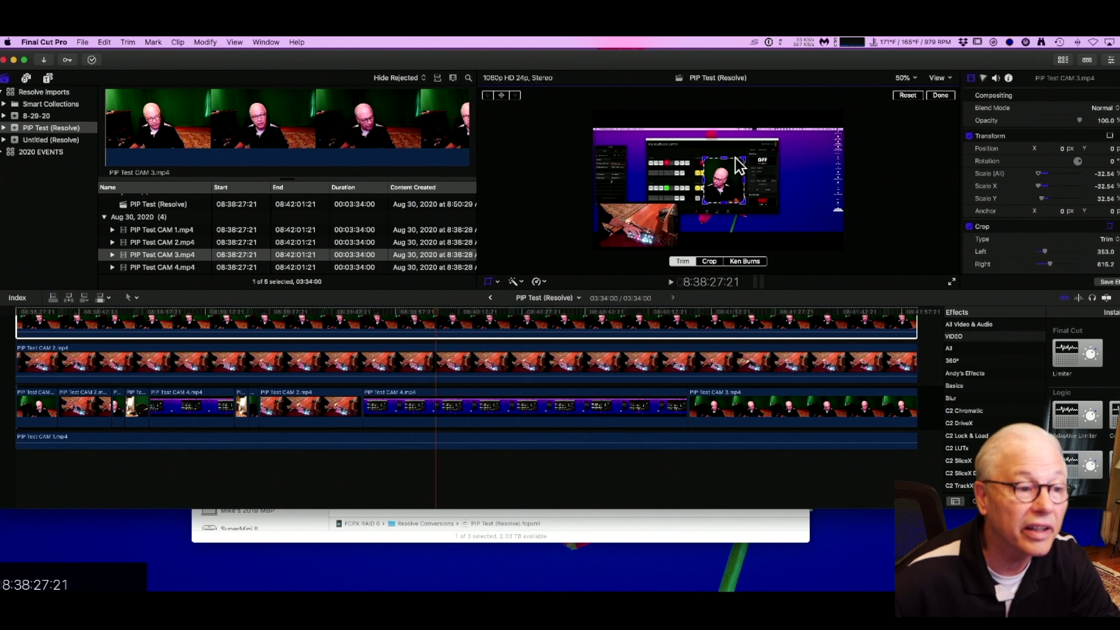
{"action": "left_click", "coordinate": [490, 283]}
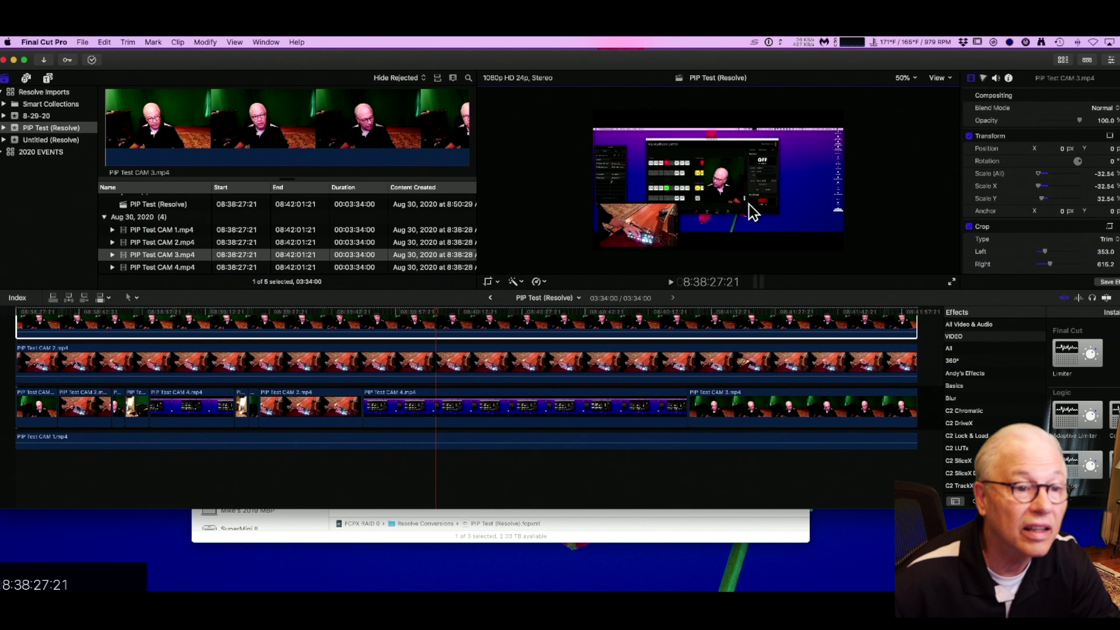
Step: Move the cropped CAM 3 inset into the frame's top-right corner
{"action": "left_click", "coordinate": [498, 282]}
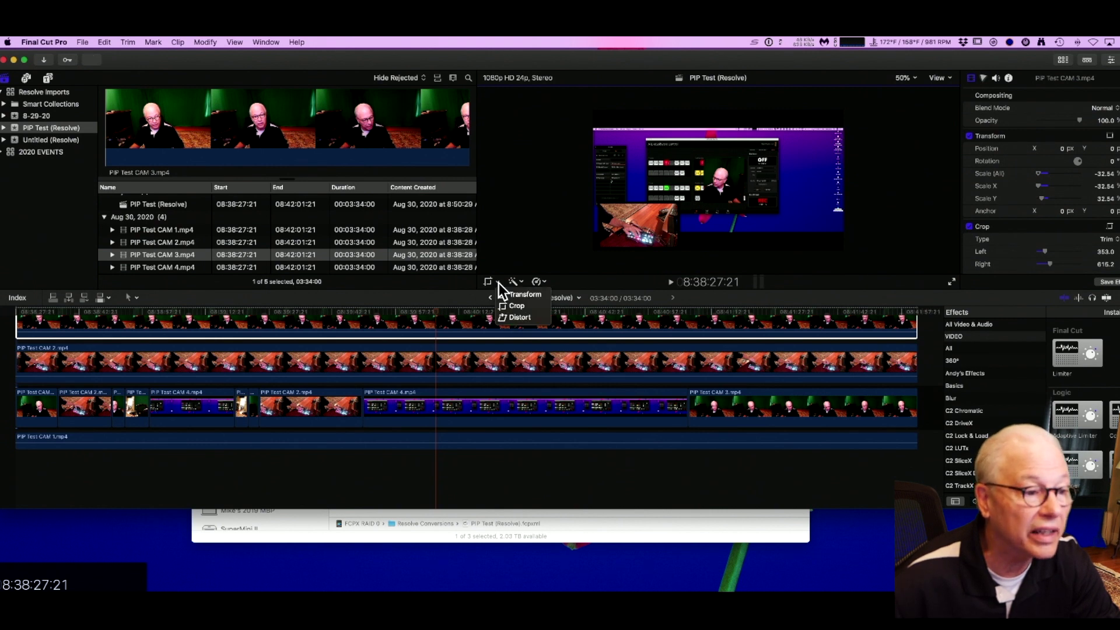
{"action": "left_click", "coordinate": [524, 295]}
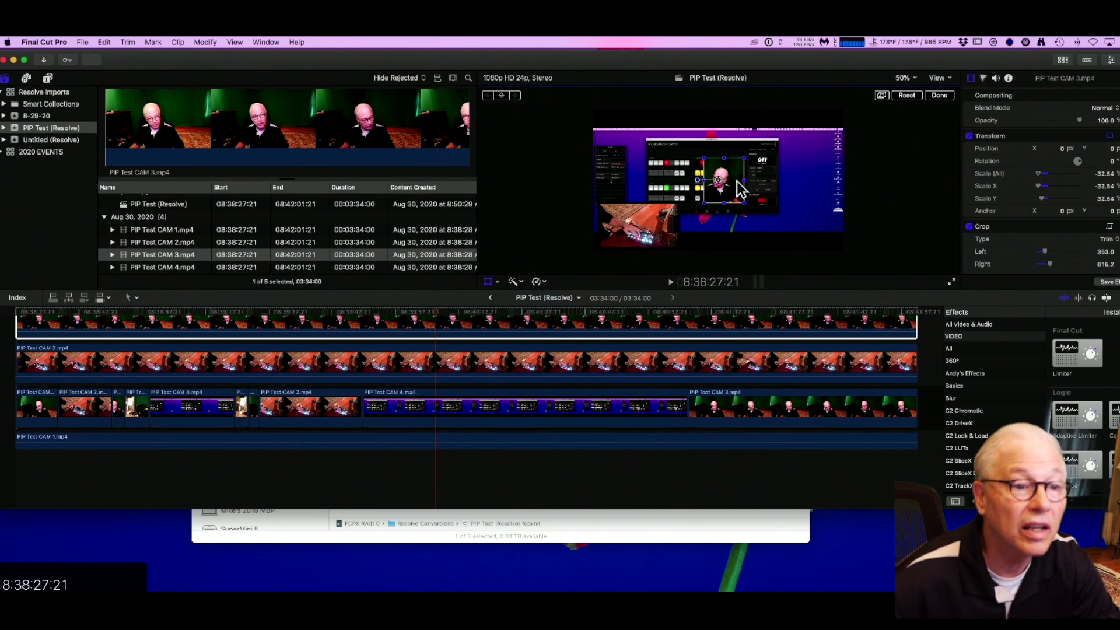
{"action": "left_click_drag", "start_coordinate": [738, 186], "coordinate": [833, 157]}
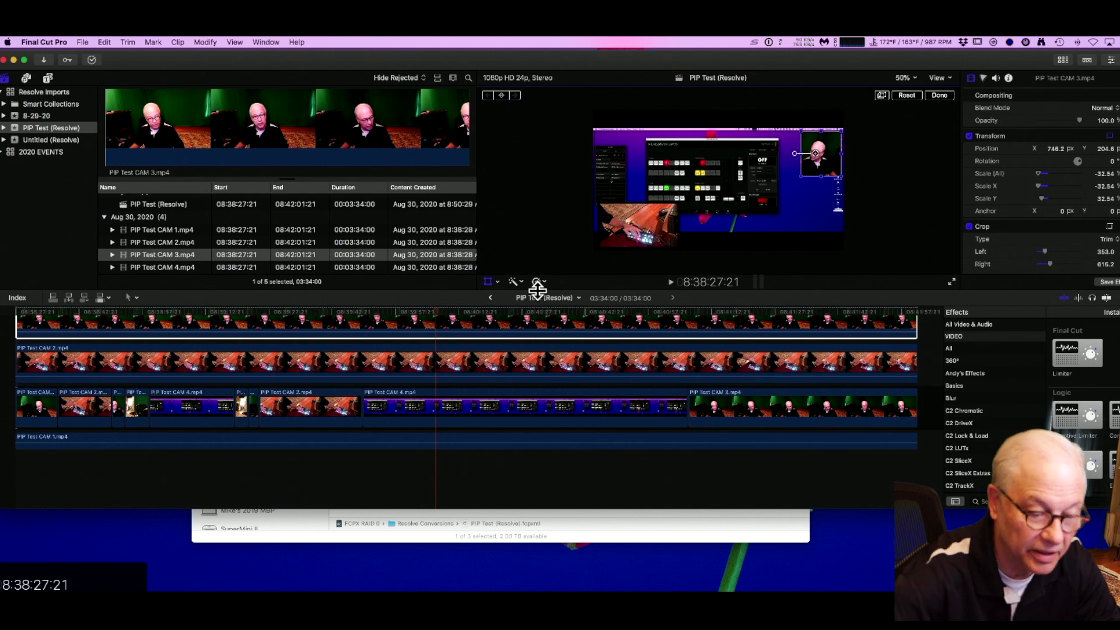
{"action": "left_click", "coordinate": [324, 325]}
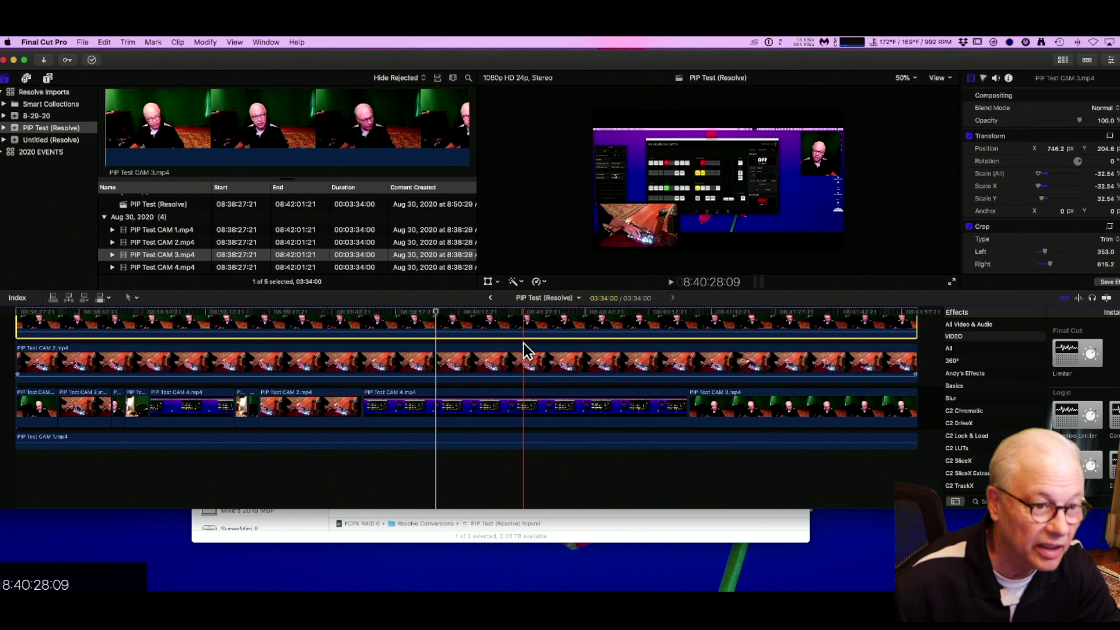
Step: Play the PIP edit, set the viewer zoom to Fit, and enlarge the viewer over the timeline
{"action": "key", "text": "space"}
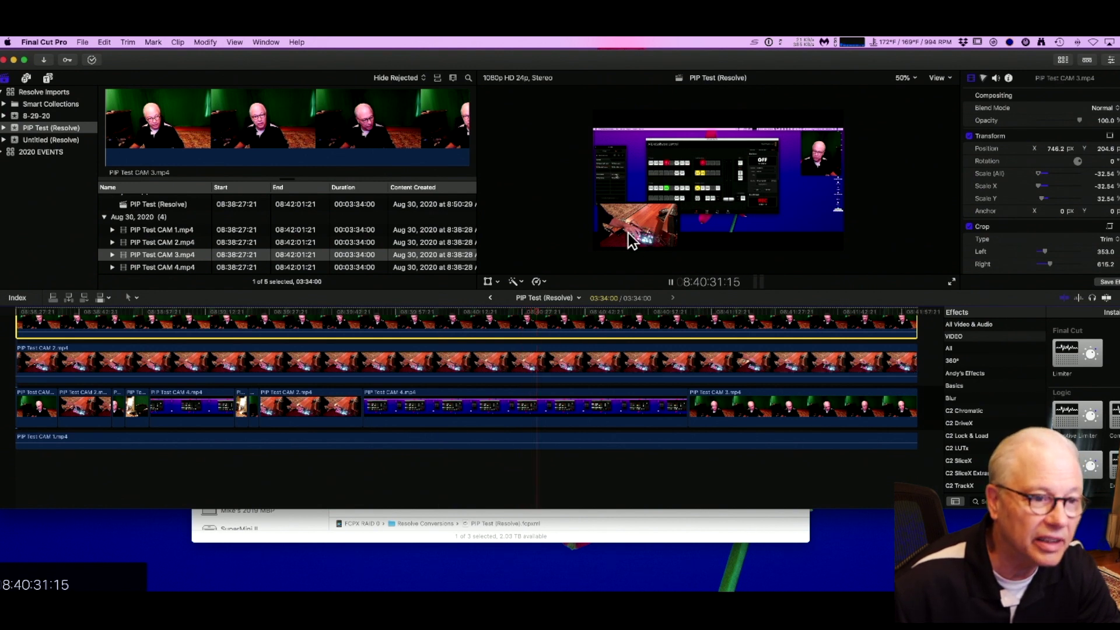
{"action": "left_click", "coordinate": [905, 77]}
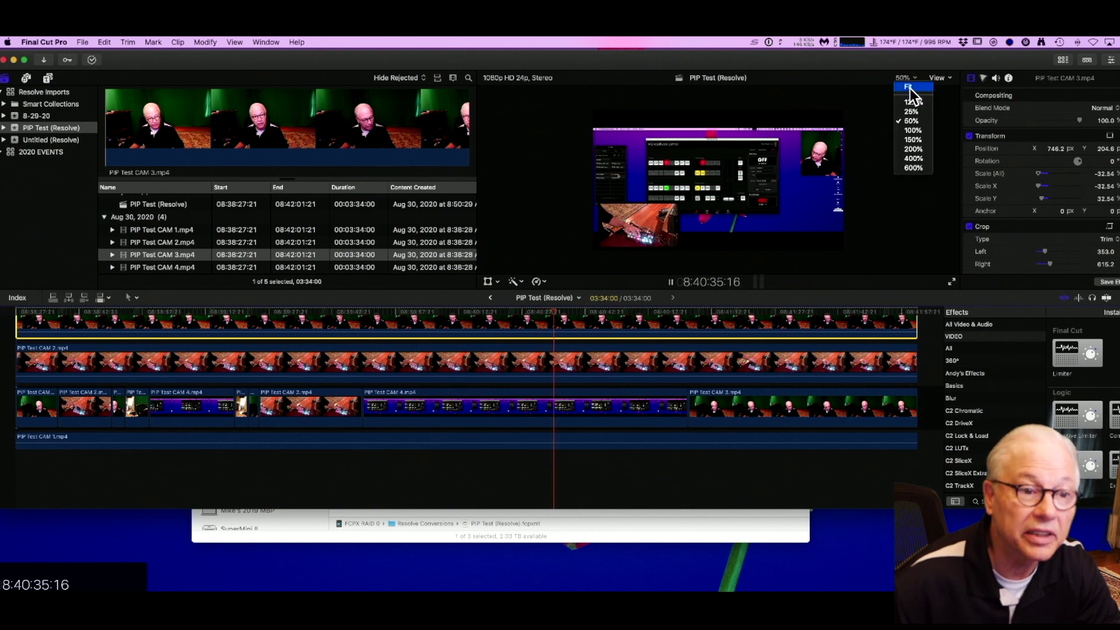
{"action": "left_click", "coordinate": [910, 88]}
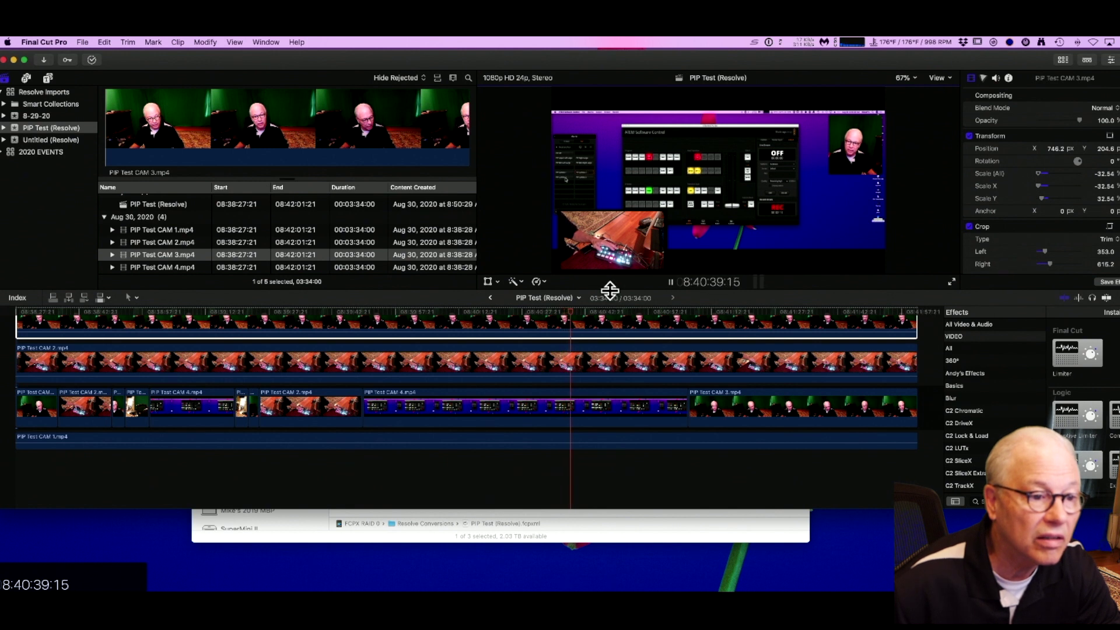
{"action": "left_click_drag", "start_coordinate": [611, 291], "coordinate": [608, 352]}
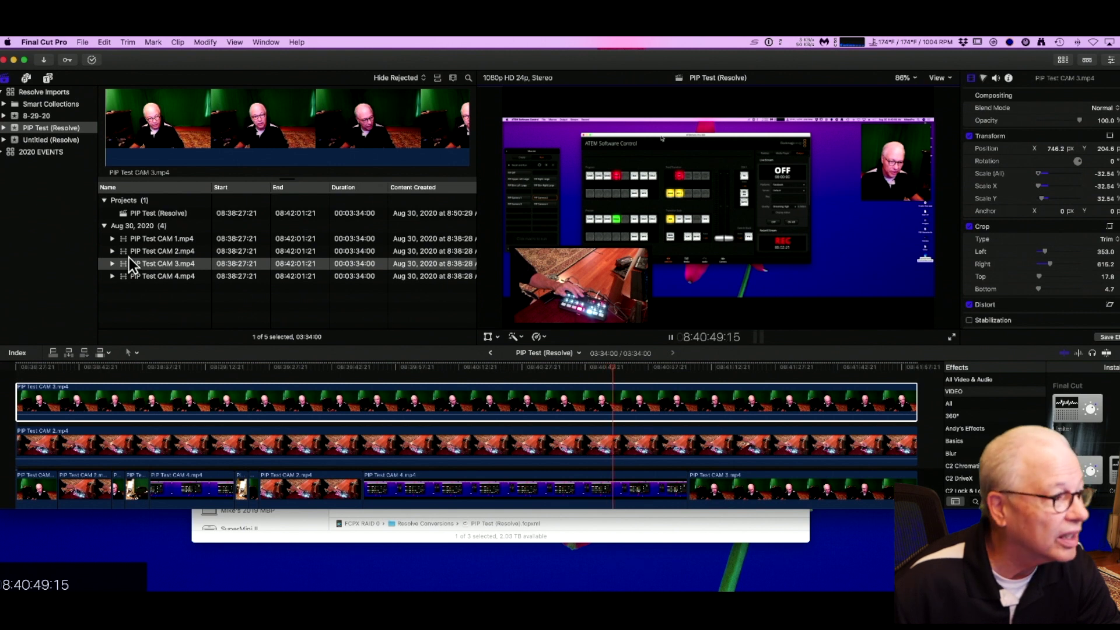
Step: Preview the CAM ISO files, then open MultiCam Example and select PIP Test CAM 1.mp4
{"action": "left_click", "coordinate": [165, 240]}
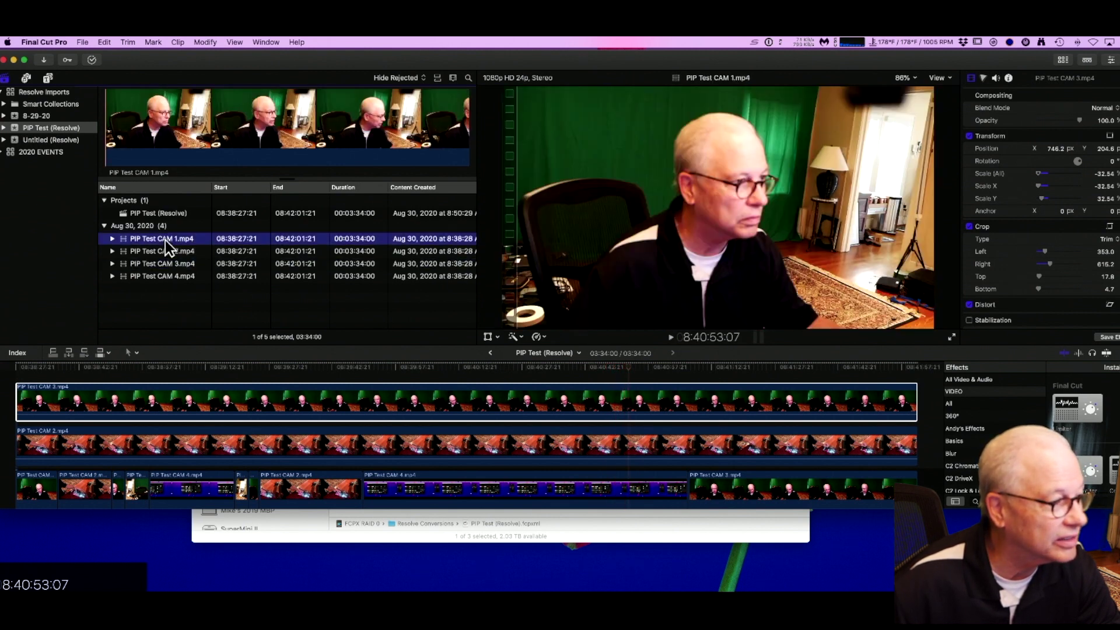
{"action": "left_click", "coordinate": [155, 215]}
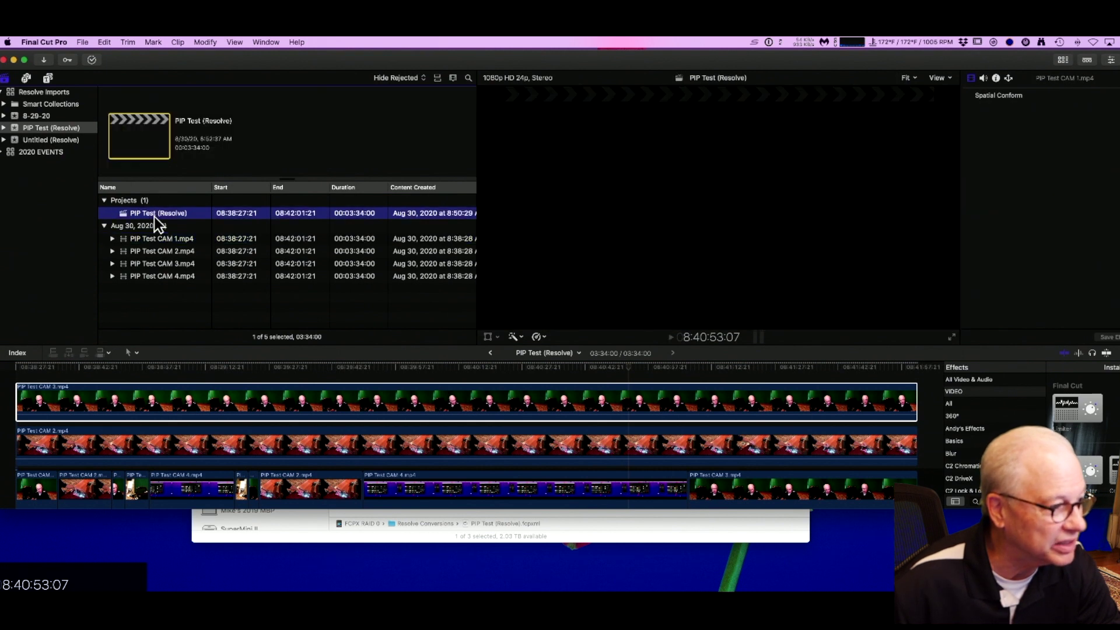
{"action": "left_click", "coordinate": [160, 243]}
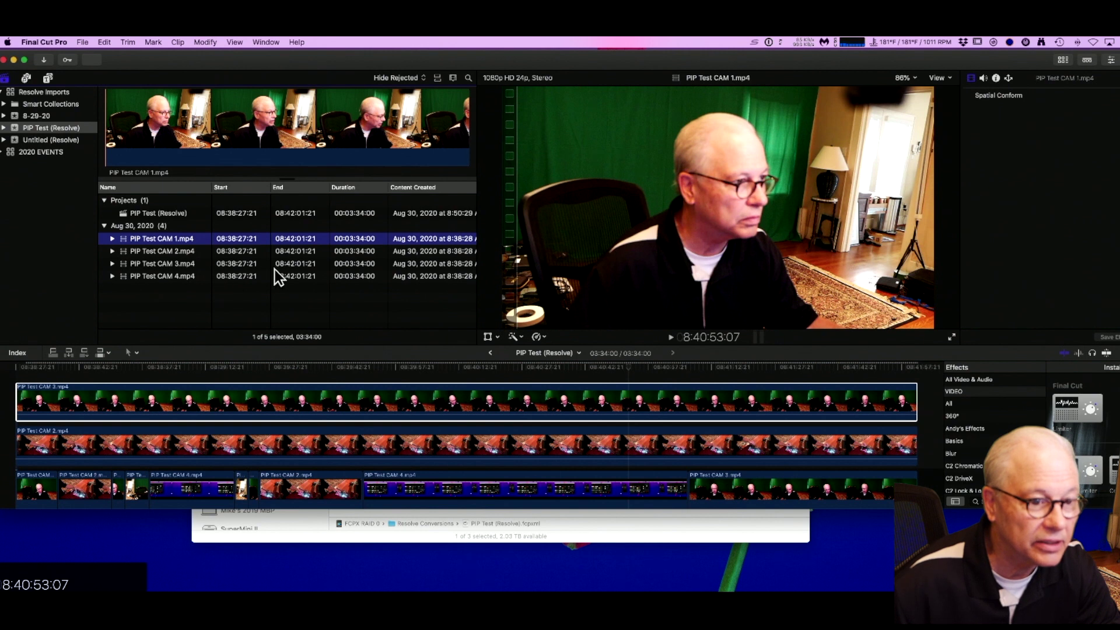
{"action": "left_click", "coordinate": [593, 355]}
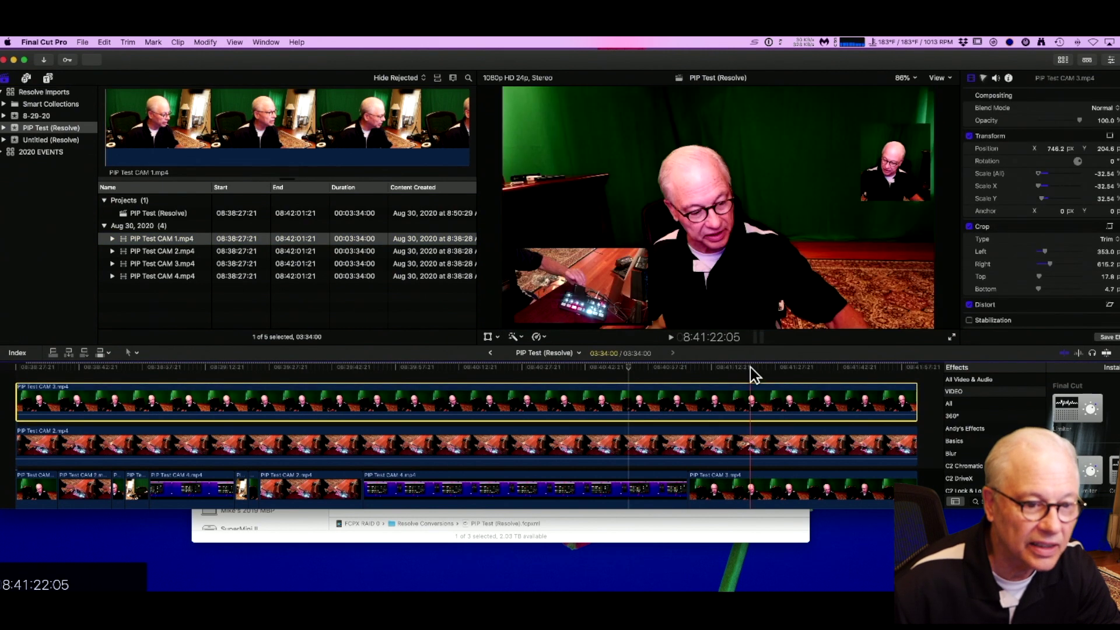
{"action": "left_click", "coordinate": [751, 367]}
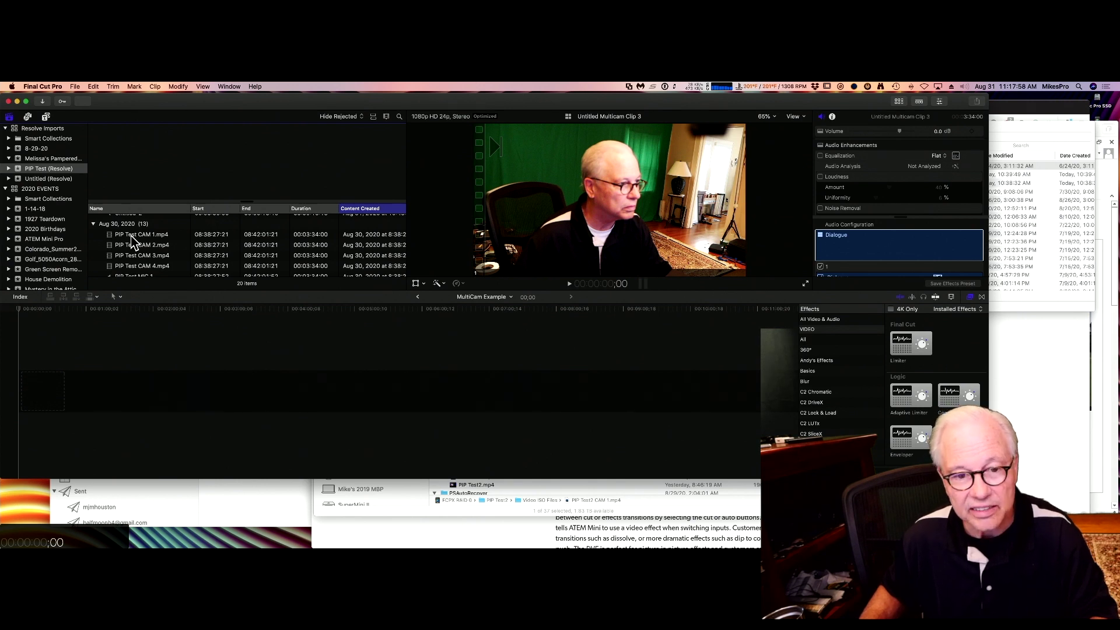
{"action": "left_click", "coordinate": [132, 236]}
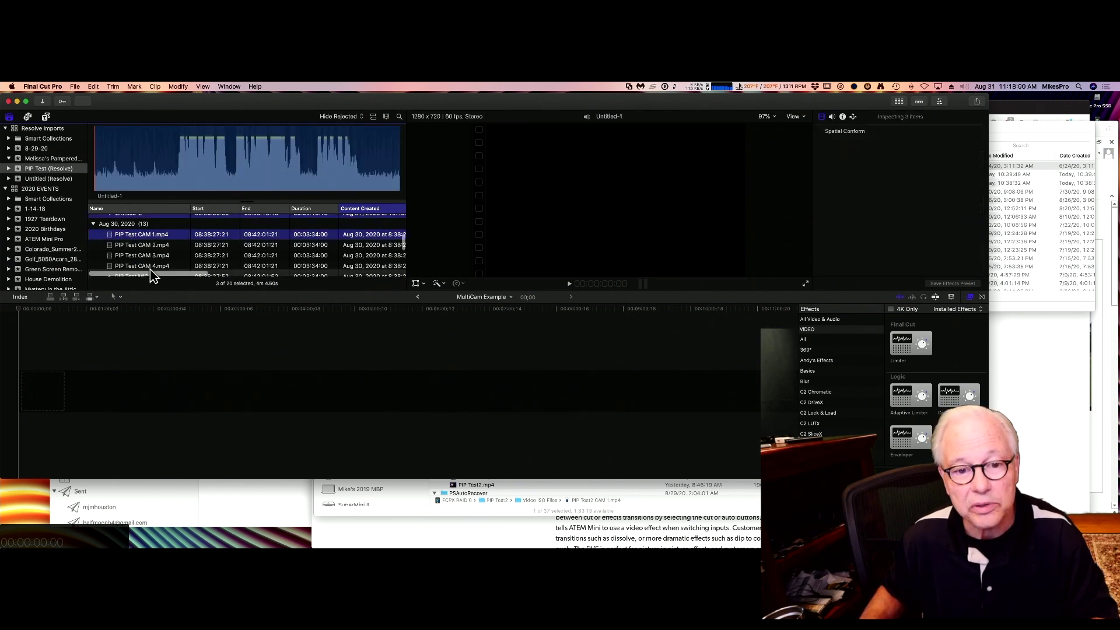
{"action": "scroll", "coordinate": [151, 274], "scroll_direction": "down", "scroll_amount": 1}
Step: Create 'Untitled Multicam Clip 1' from CAM 1–4 and MIC 1 via New Multicam Clip
{"action": "left_click", "coordinate": [148, 273], "text": "shift"}
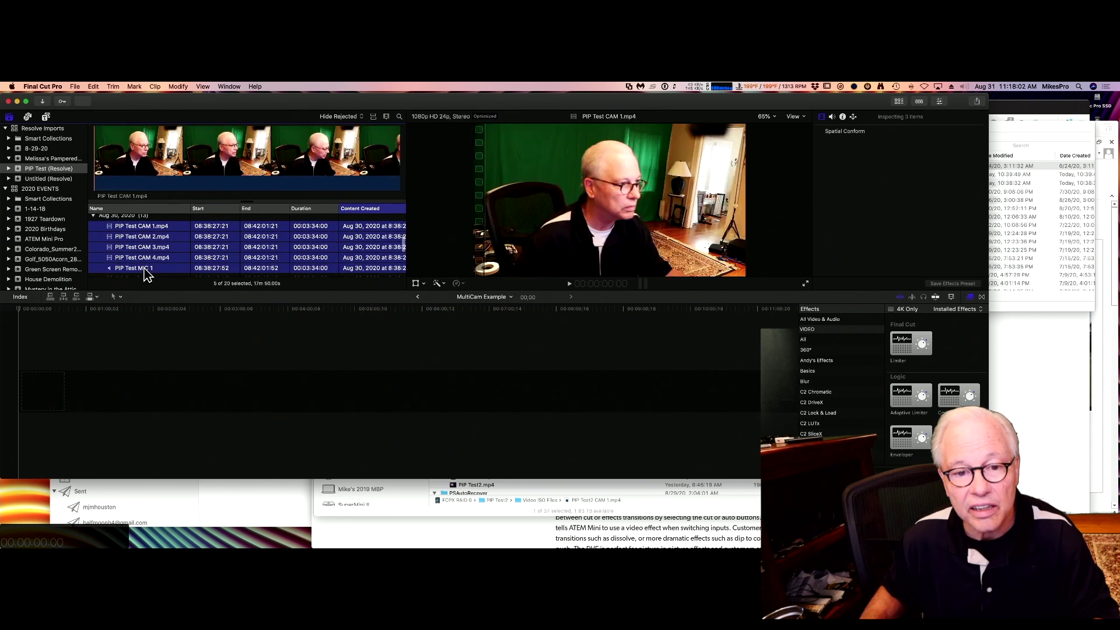
{"action": "right_click", "coordinate": [157, 261]}
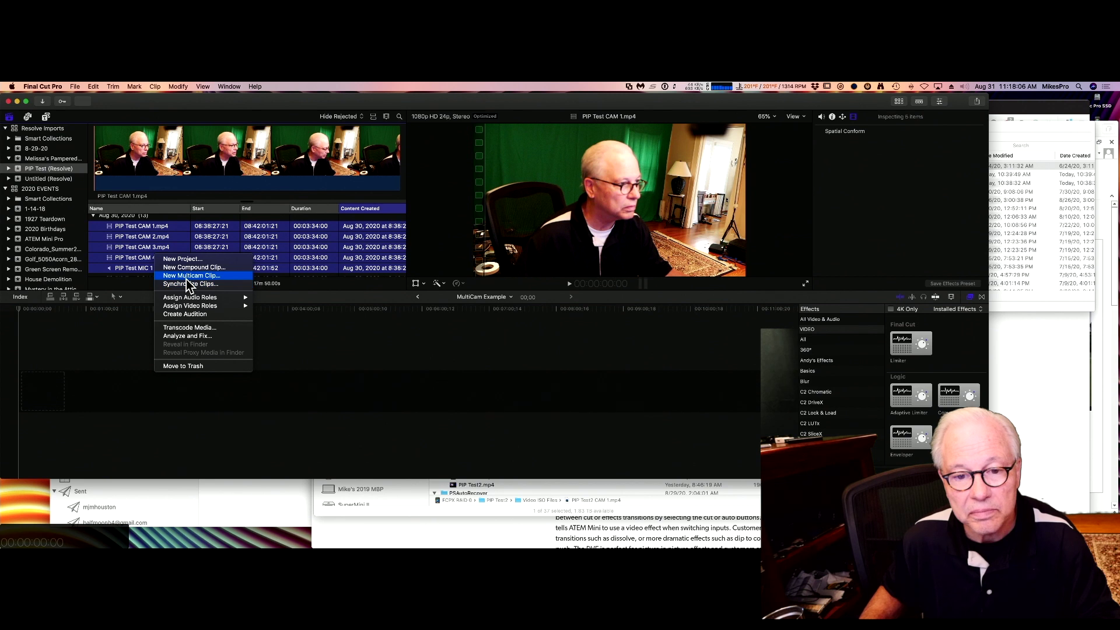
{"action": "left_click", "coordinate": [186, 277]}
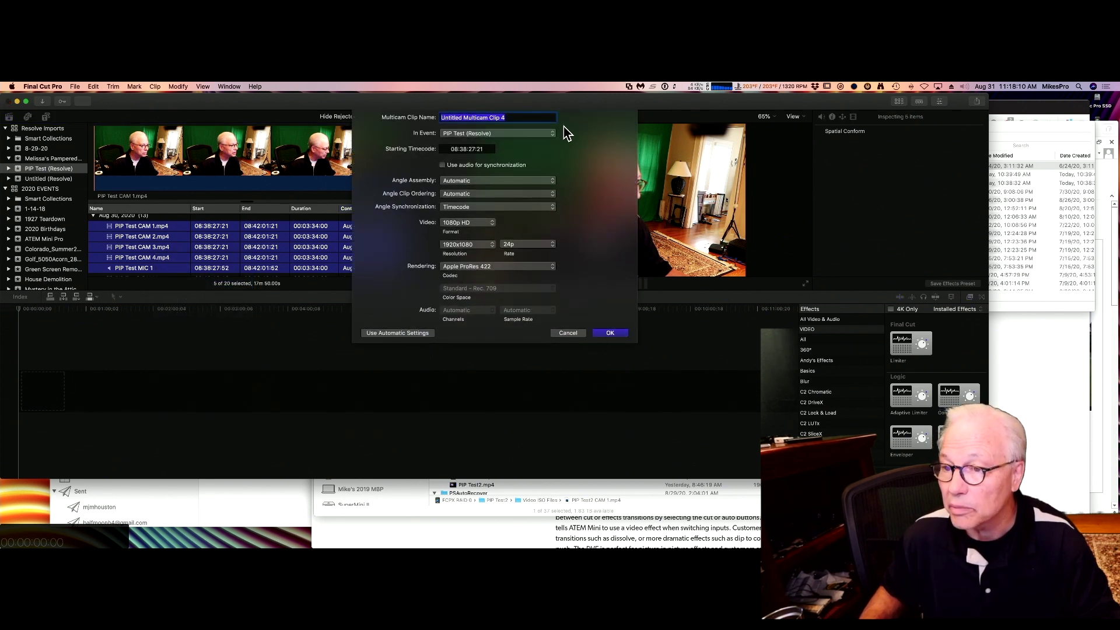
{"action": "left_click", "coordinate": [508, 116]}
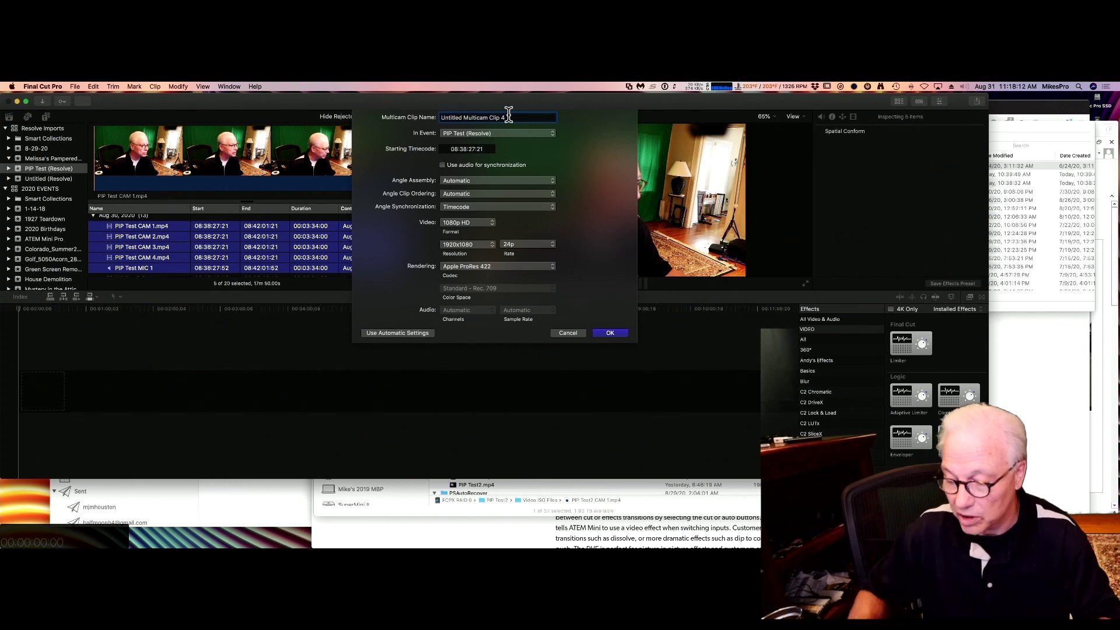
{"action": "key", "text": "BackSpace"}
{"action": "type", "text": "1"}
{"action": "left_click", "coordinate": [610, 332]}
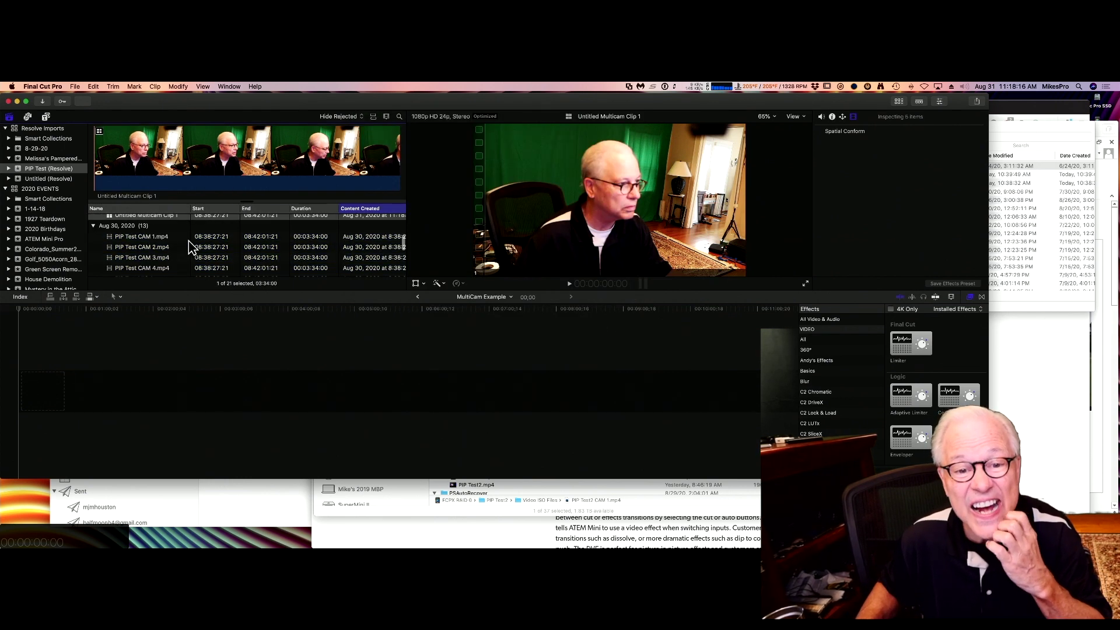
Step: Drag Untitled Multicam Clip 1 to the start of the MultiCam Example timeline
{"action": "scroll", "coordinate": [190, 248], "scroll_direction": "up", "scroll_amount": 5}
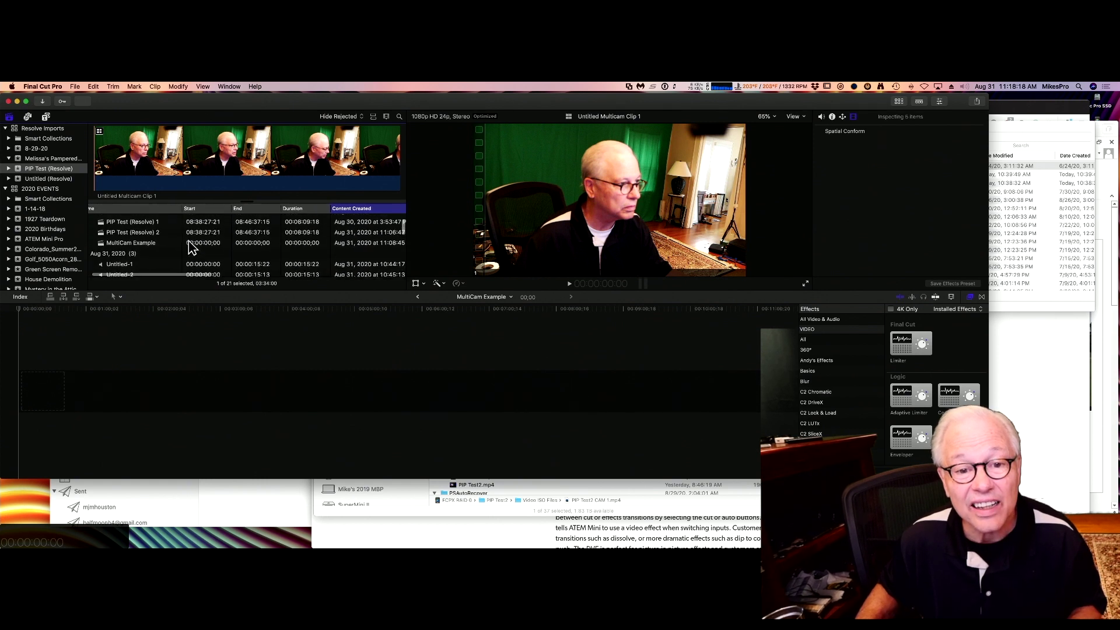
{"action": "scroll", "coordinate": [190, 247], "scroll_direction": "down", "scroll_amount": 5}
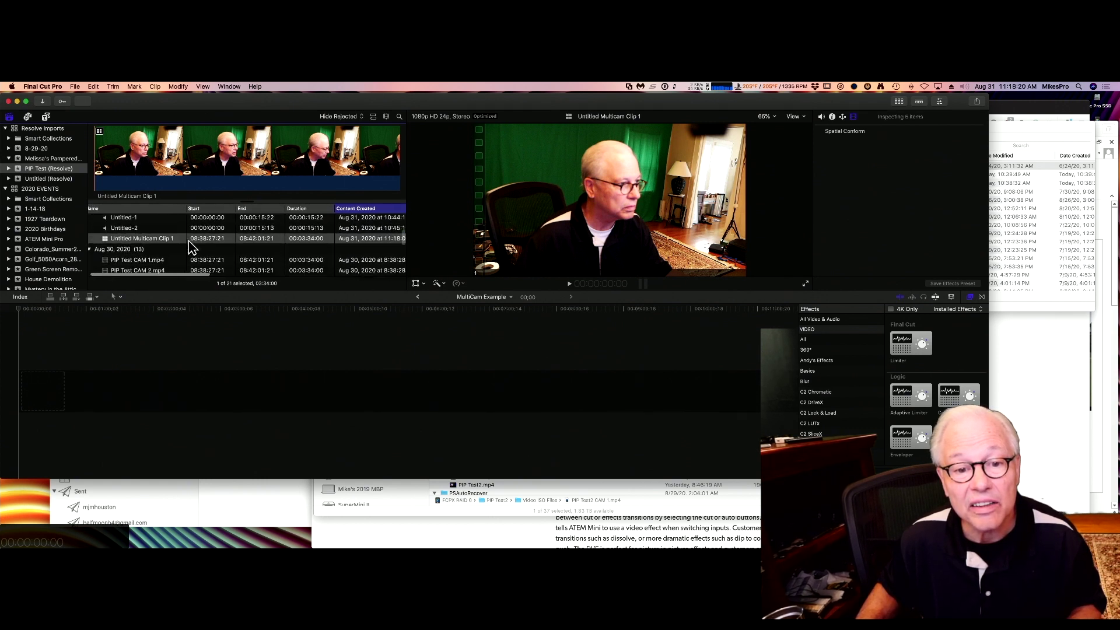
{"action": "left_click", "coordinate": [133, 235]}
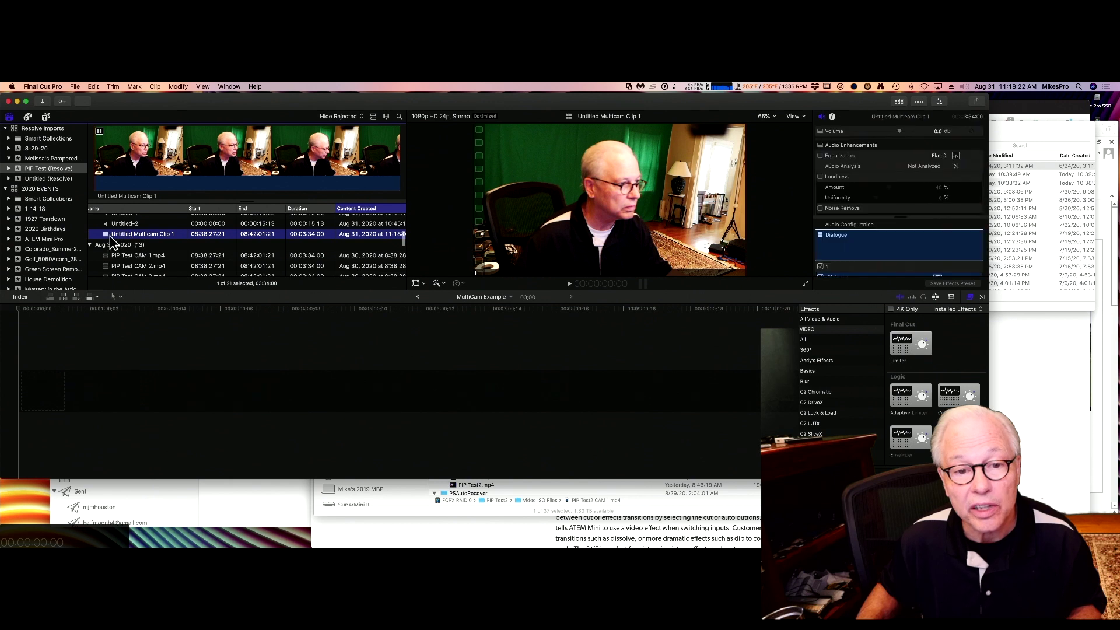
{"action": "left_click_drag", "start_coordinate": [113, 245], "coordinate": [48, 344]}
{"action": "left_click", "coordinate": [795, 117]}
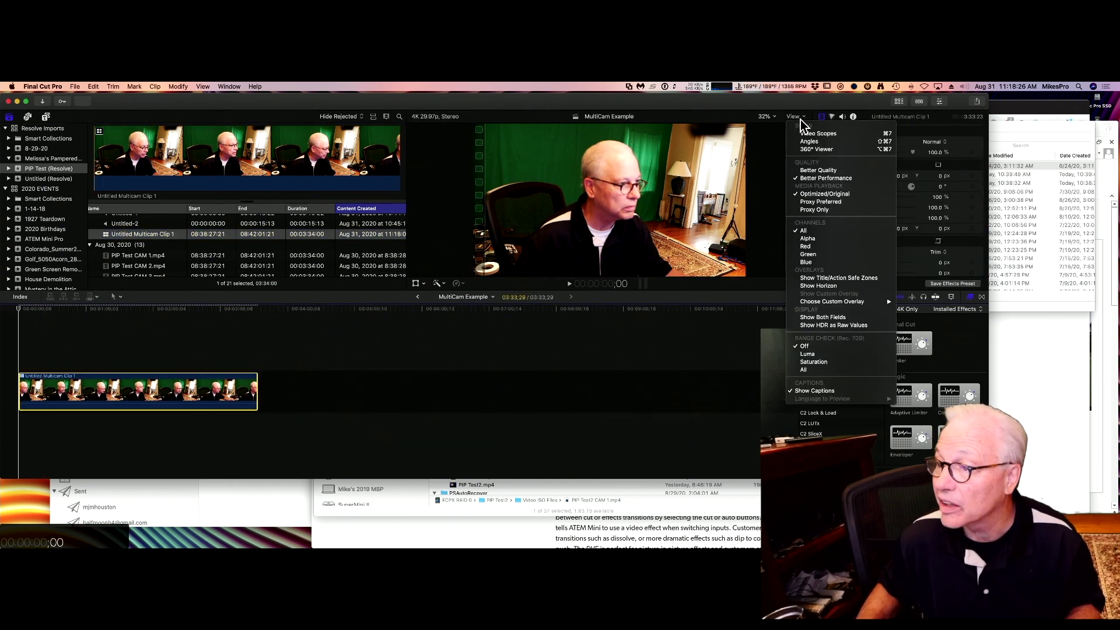
Step: Show the angle viewer and cut live to angles 2, 3, 4, then 3 during playback
{"action": "left_click", "coordinate": [809, 141]}
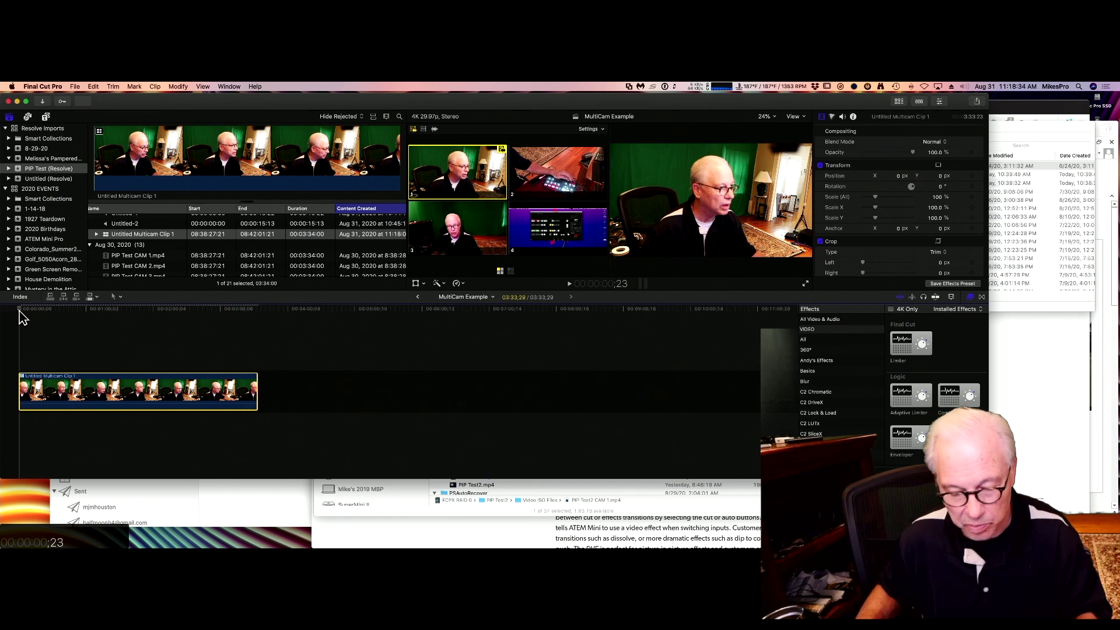
{"action": "key", "text": "space"}
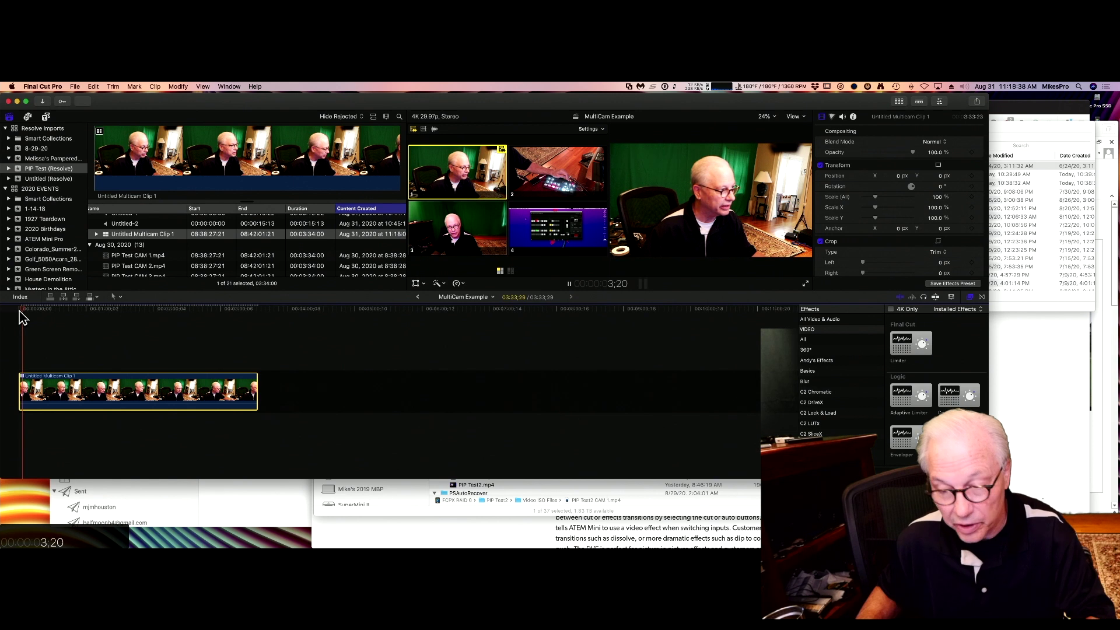
{"action": "key", "text": "2"}
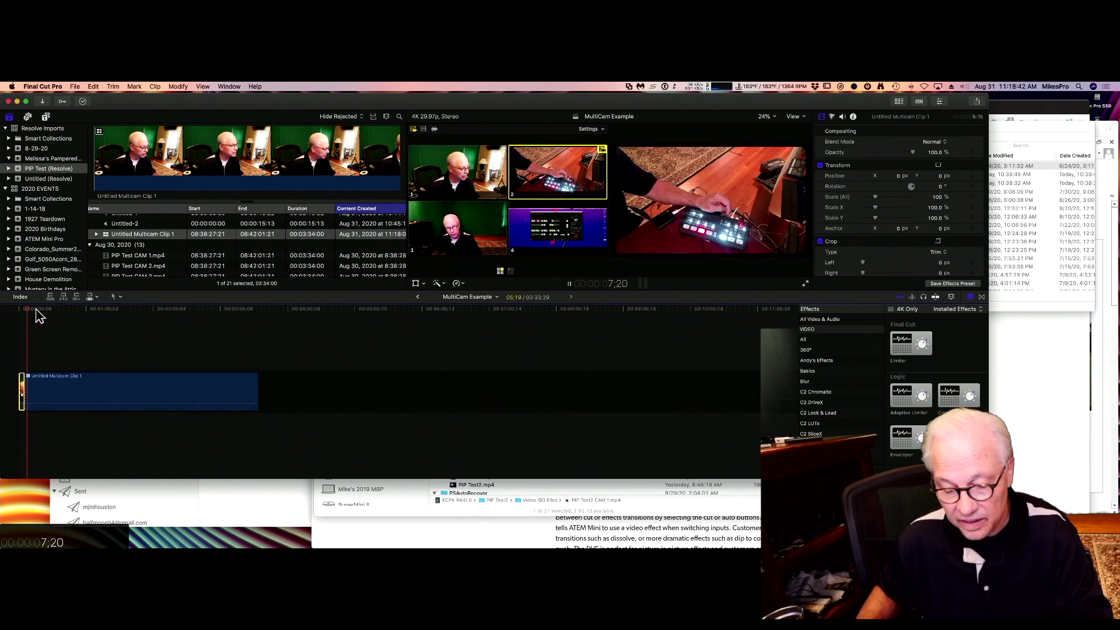
{"action": "key", "text": "3"}
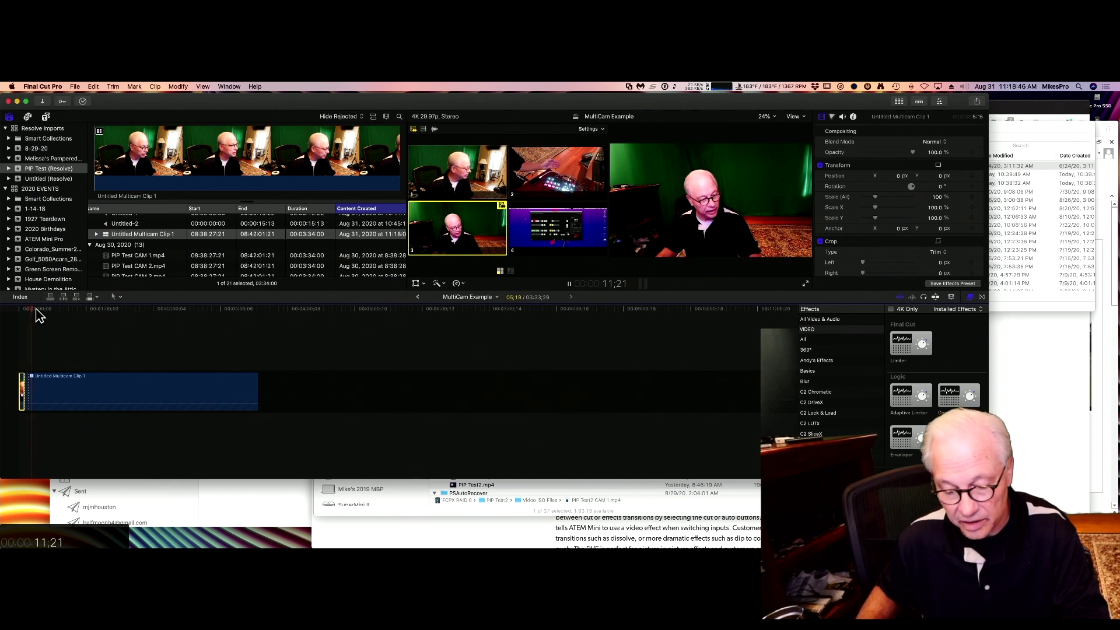
{"action": "key", "text": "4"}
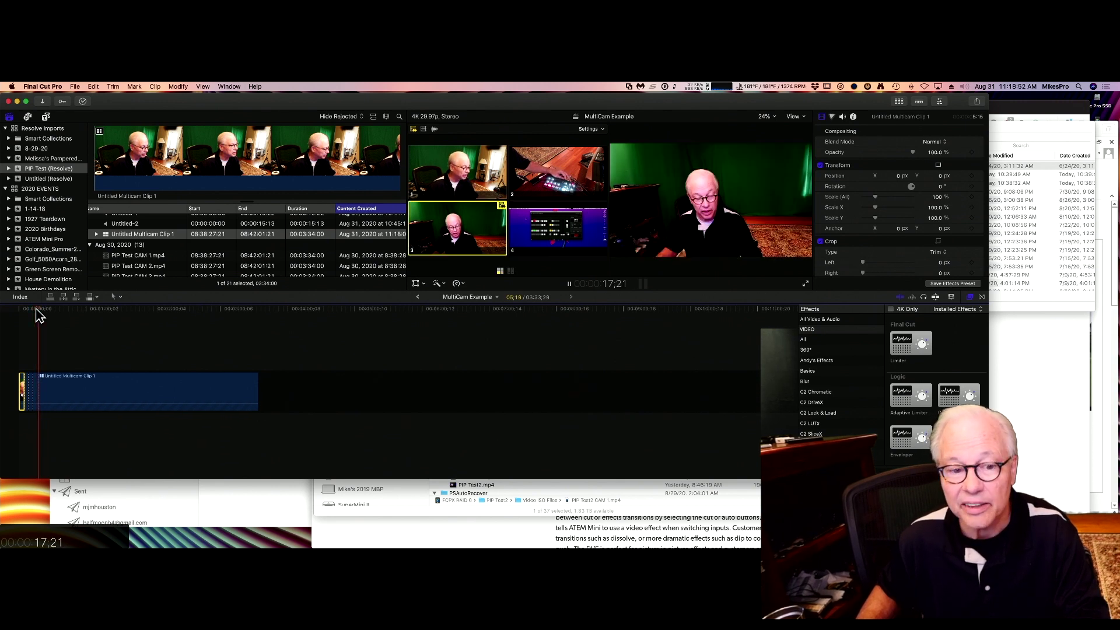
{"action": "key", "text": "3"}
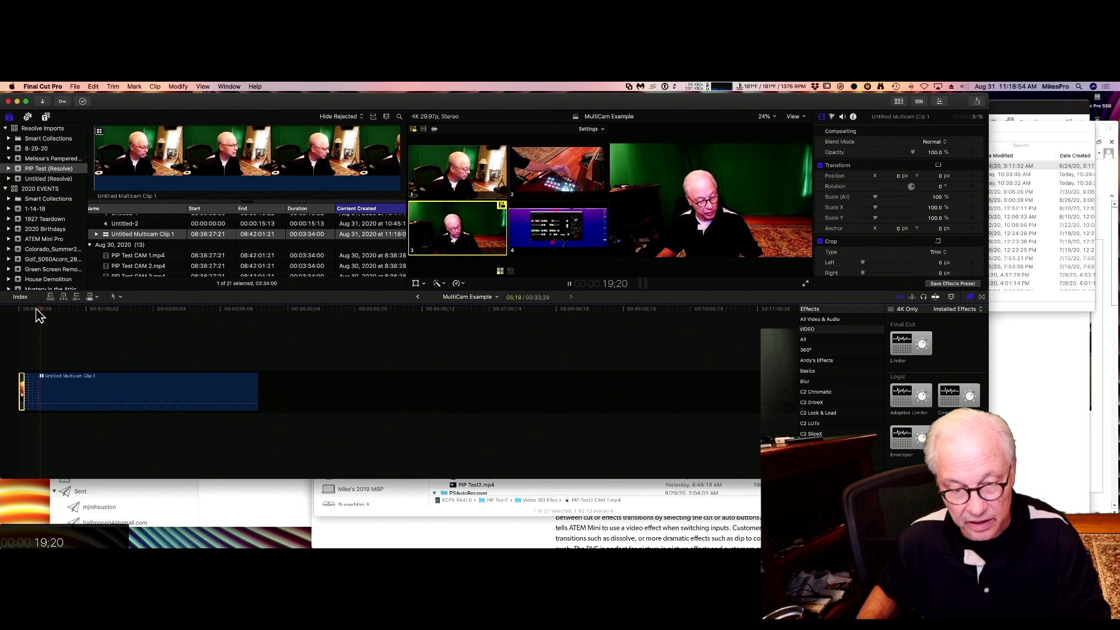
{"action": "key", "text": "shift+z"}
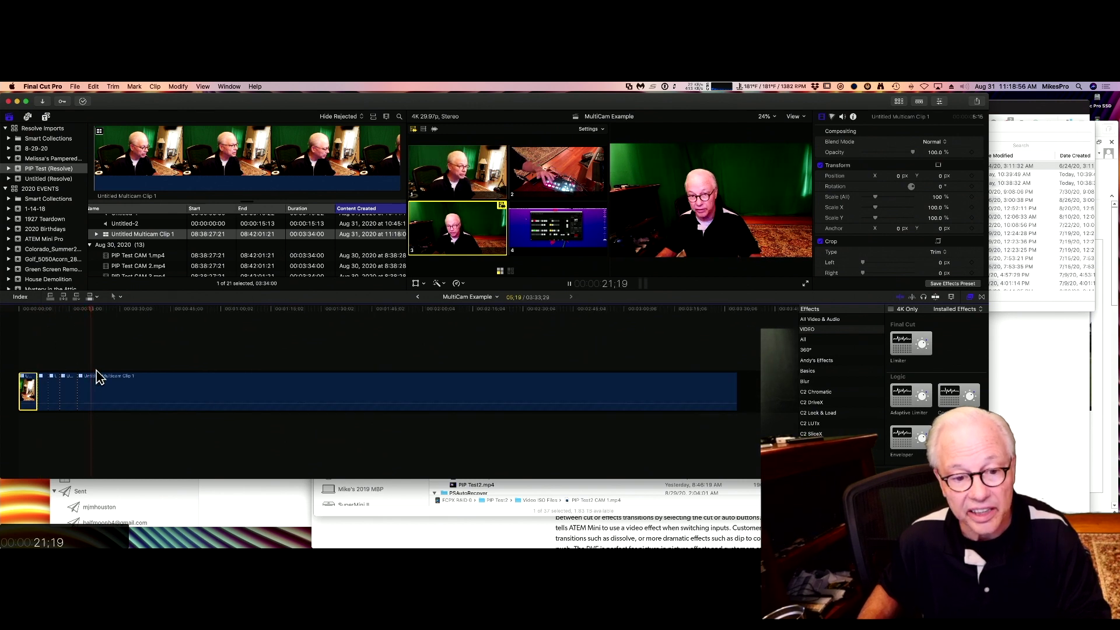
{"action": "key", "text": "space"}
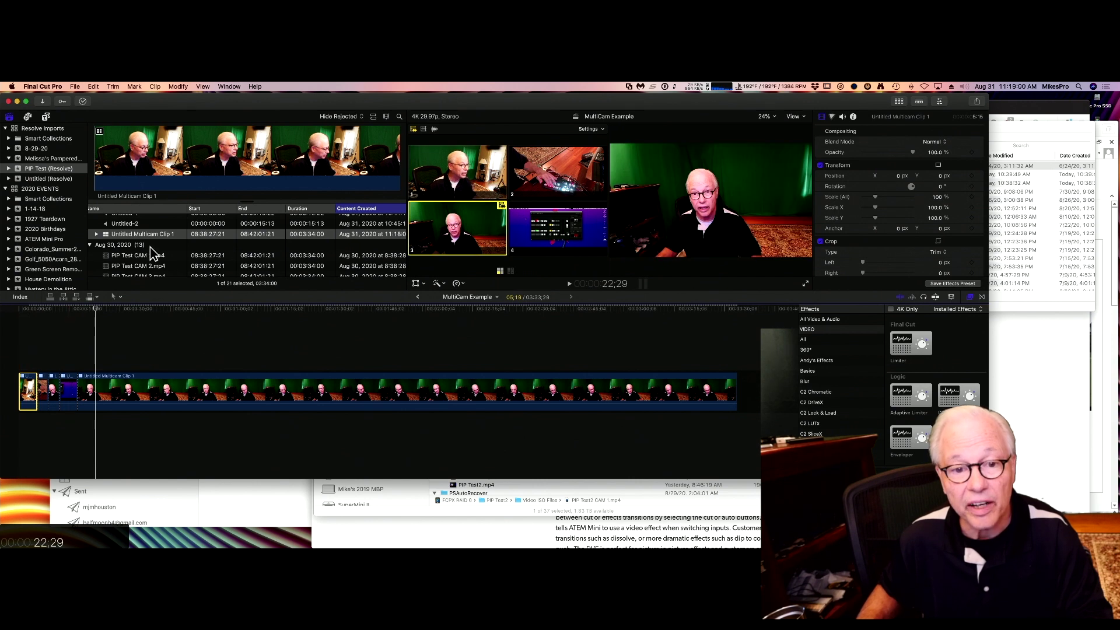
Step: Connect the overhead PIP Test CAM 2.mp4 above the full multicam clip
{"action": "scroll", "coordinate": [151, 252], "scroll_direction": "up", "scroll_amount": 5}
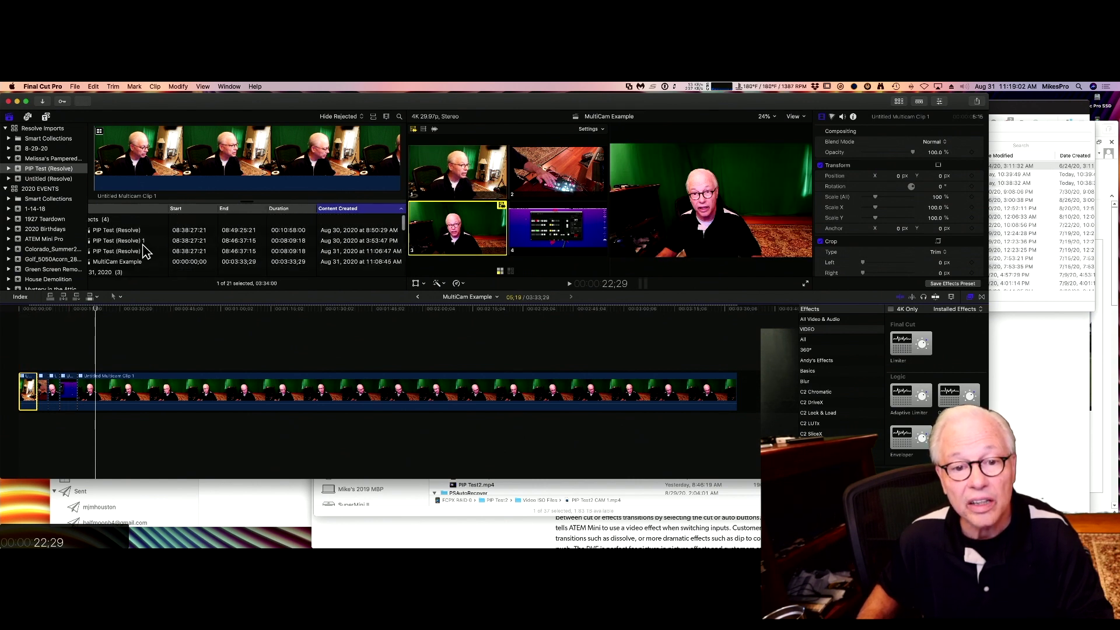
{"action": "scroll", "coordinate": [123, 248], "scroll_direction": "down", "scroll_amount": 5}
{"action": "scroll", "coordinate": [122, 248], "scroll_direction": "down", "scroll_amount": 3}
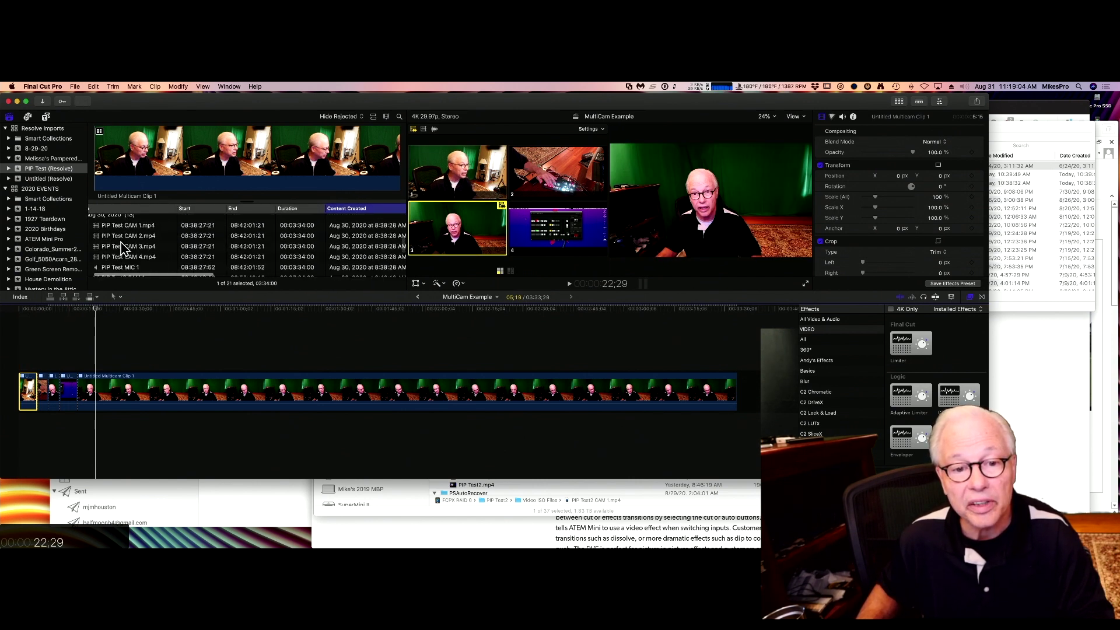
{"action": "left_click", "coordinate": [111, 246]}
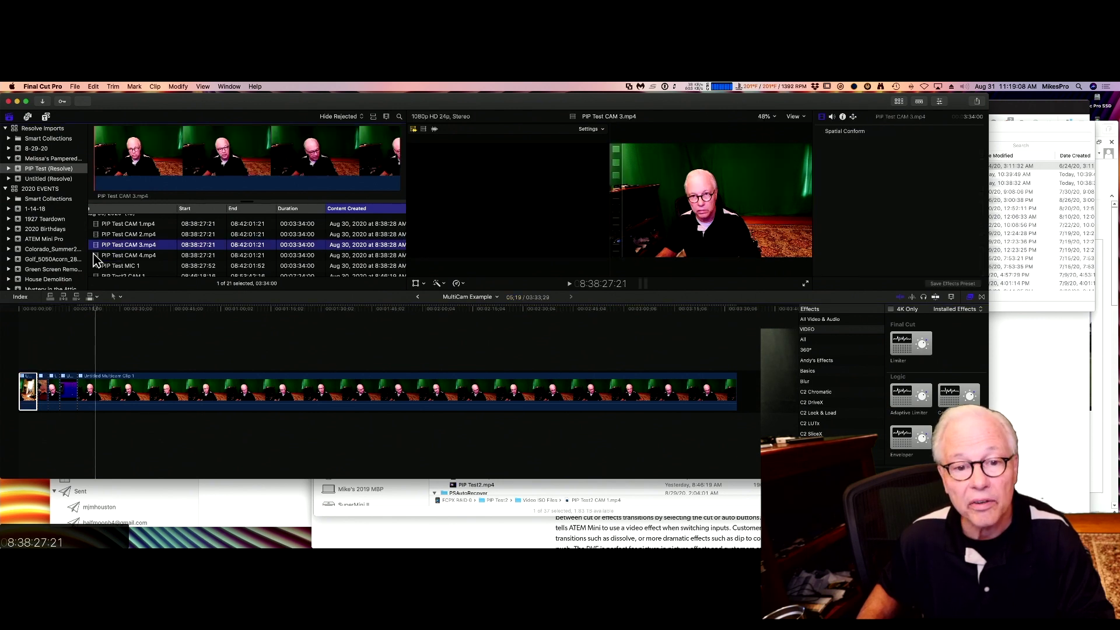
{"action": "left_click", "coordinate": [119, 235]}
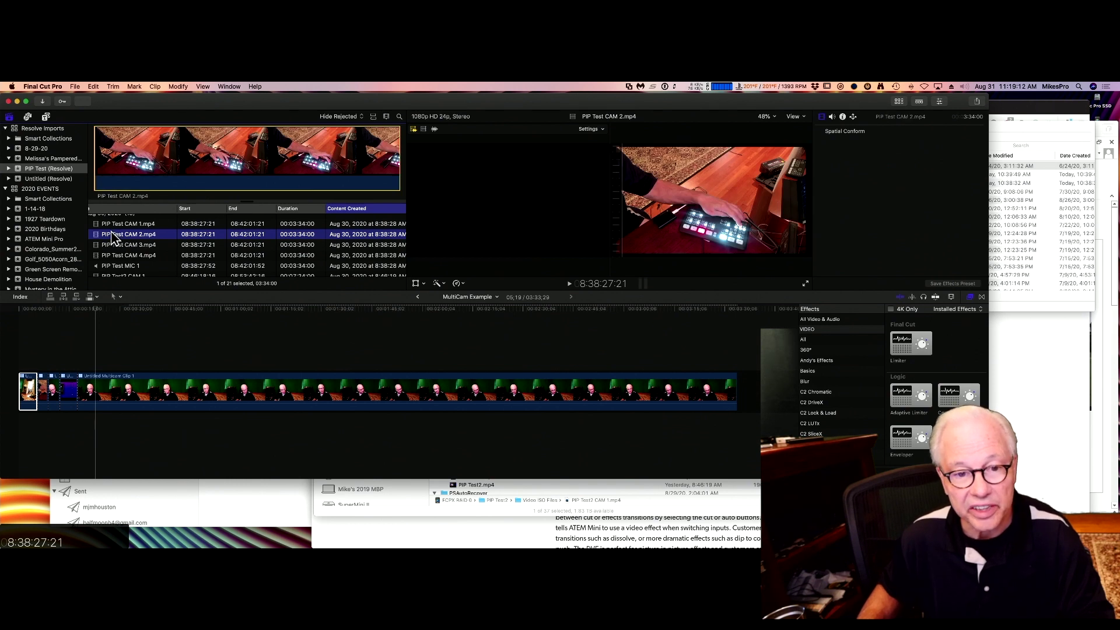
{"action": "left_click_drag", "start_coordinate": [112, 238], "coordinate": [18, 352]}
{"action": "key", "text": "super+shift+7"}
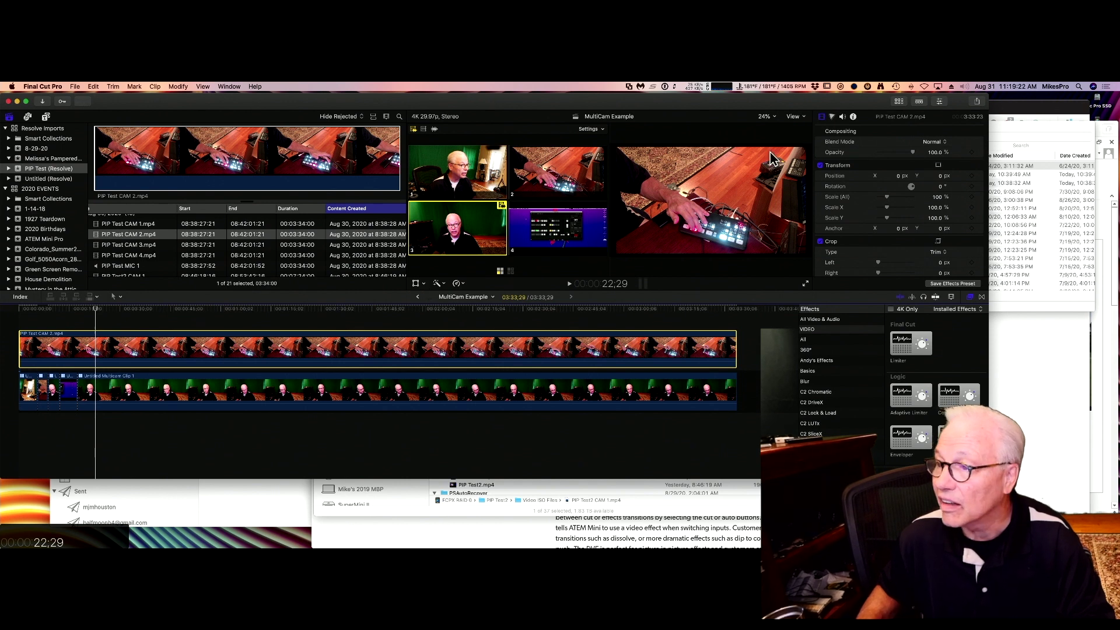
Step: Enable Transform for CAM 2 and hide the multicam angles to enlarge the viewer
{"action": "left_click", "coordinate": [417, 284]}
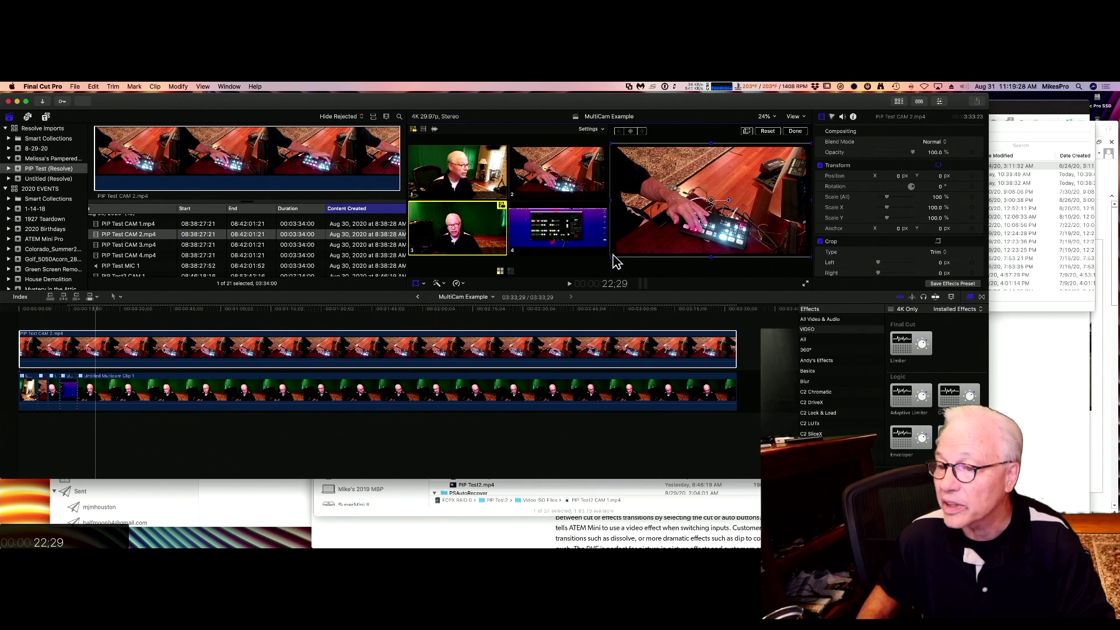
{"action": "left_click_drag", "start_coordinate": [609, 259], "coordinate": [706, 220]}
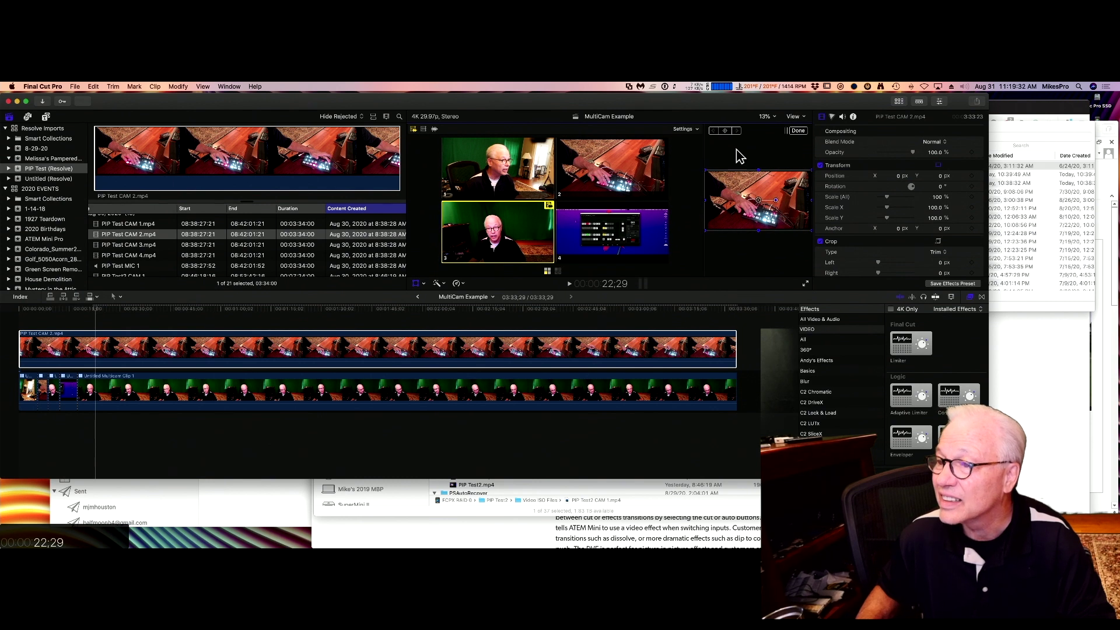
{"action": "left_click", "coordinate": [794, 117]}
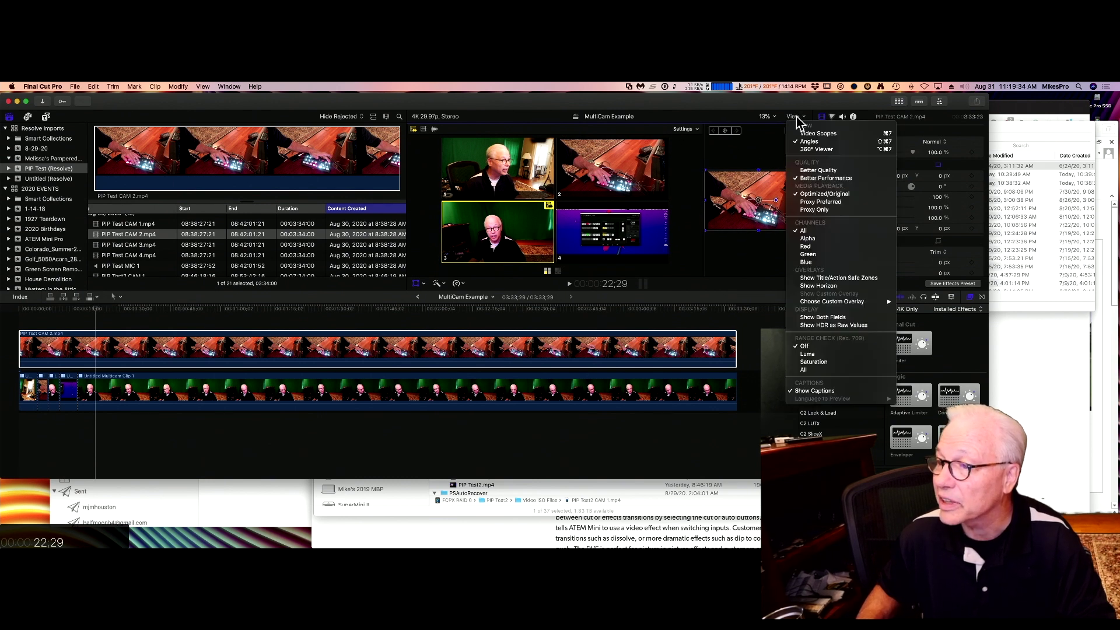
{"action": "left_click", "coordinate": [808, 141]}
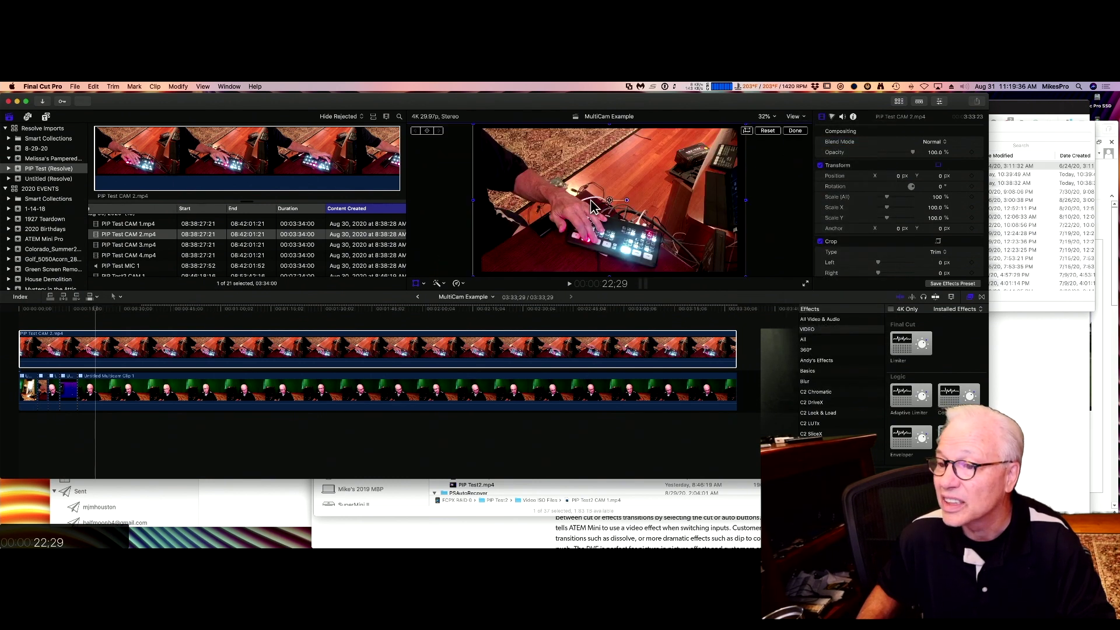
{"action": "left_click", "coordinate": [793, 117]}
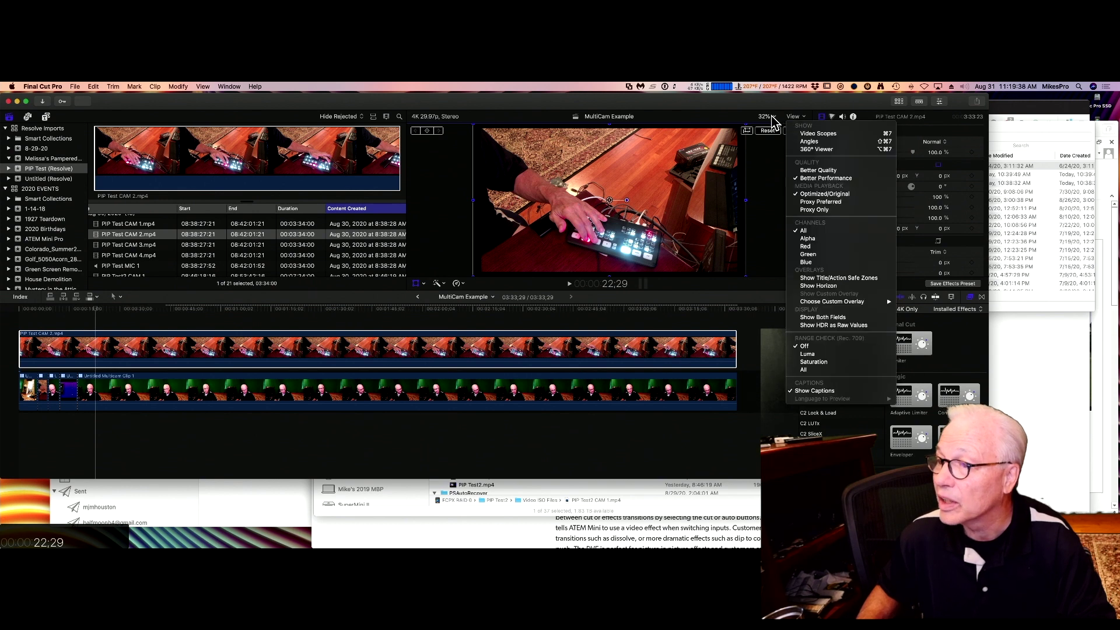
{"action": "left_click", "coordinate": [775, 119]}
Step: Zoom the viewer to 25% and scale CAM 2 to 30.25% in the top-right corner
{"action": "left_click", "coordinate": [764, 117]}
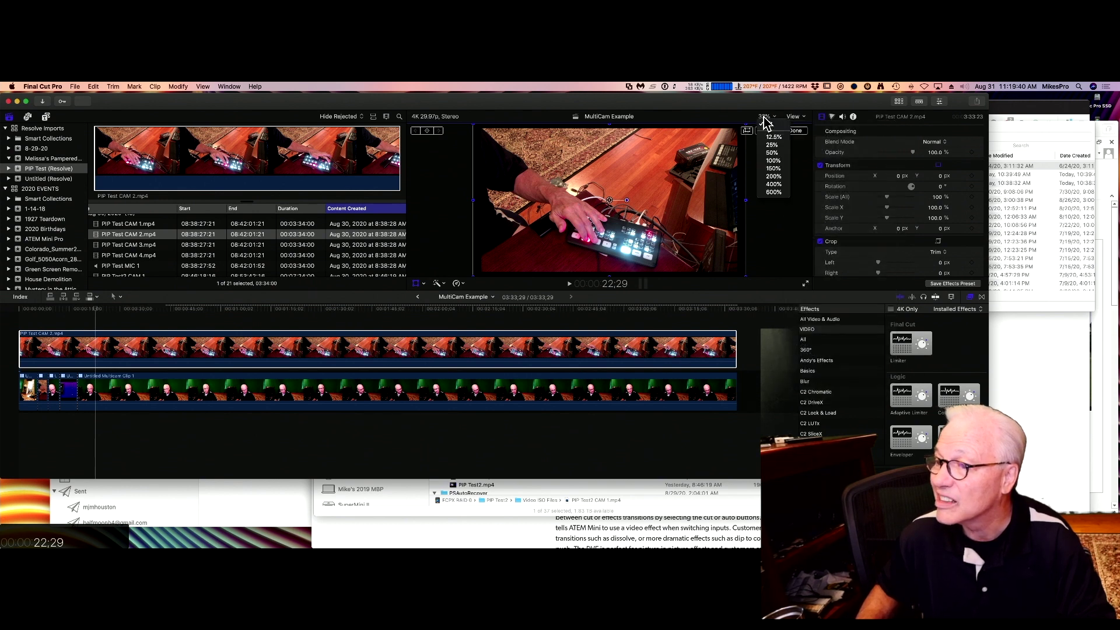
{"action": "left_click", "coordinate": [771, 145]}
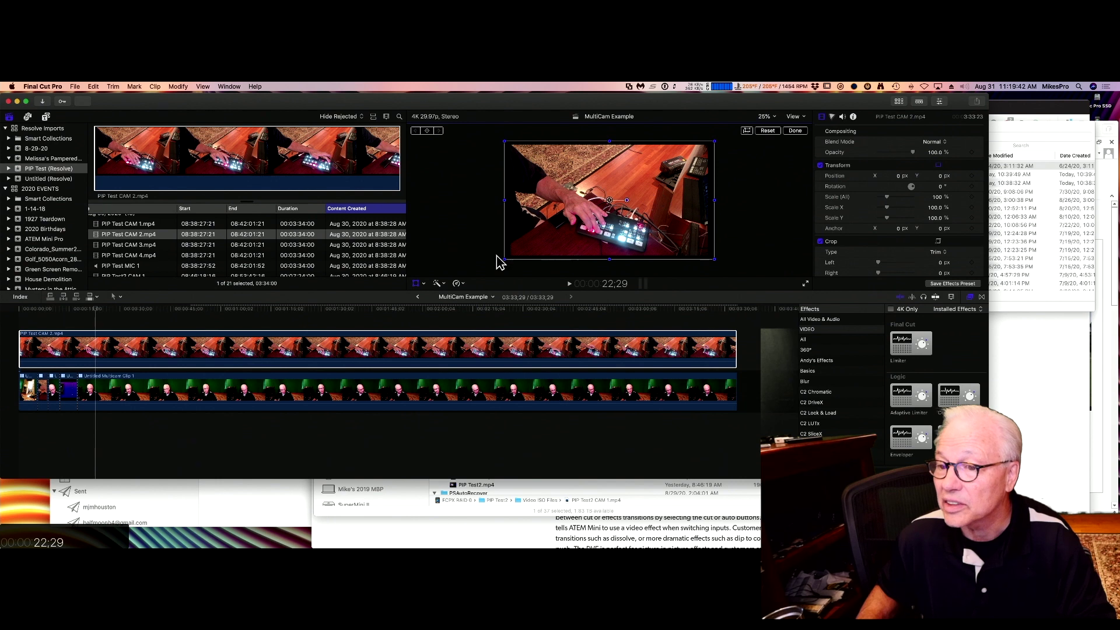
{"action": "left_click_drag", "start_coordinate": [501, 261], "coordinate": [689, 161]}
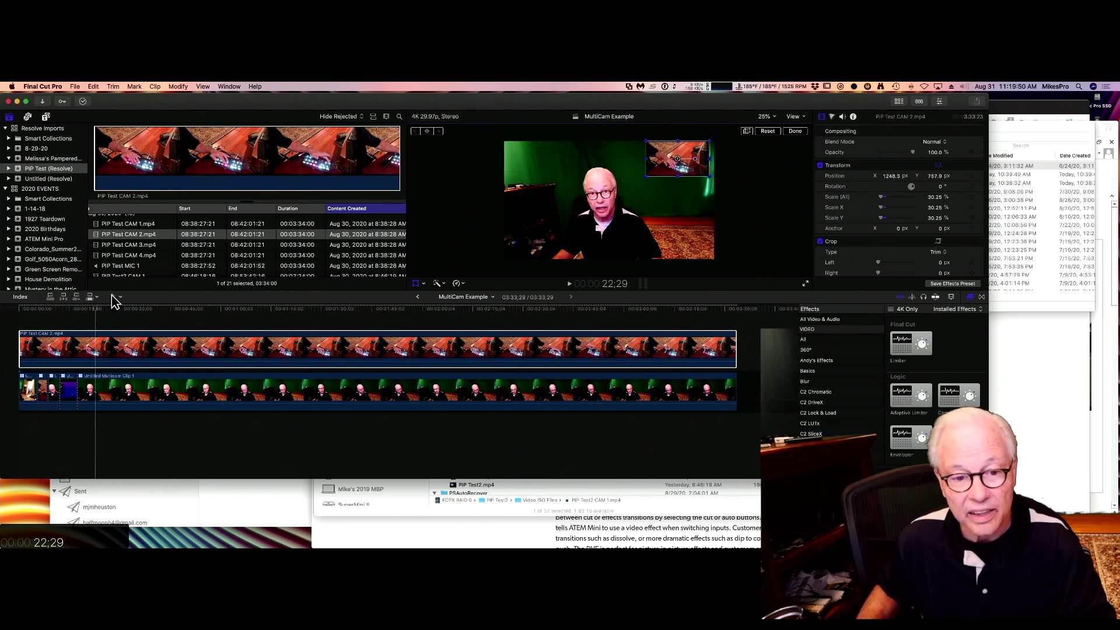
{"action": "key", "text": "Escape"}
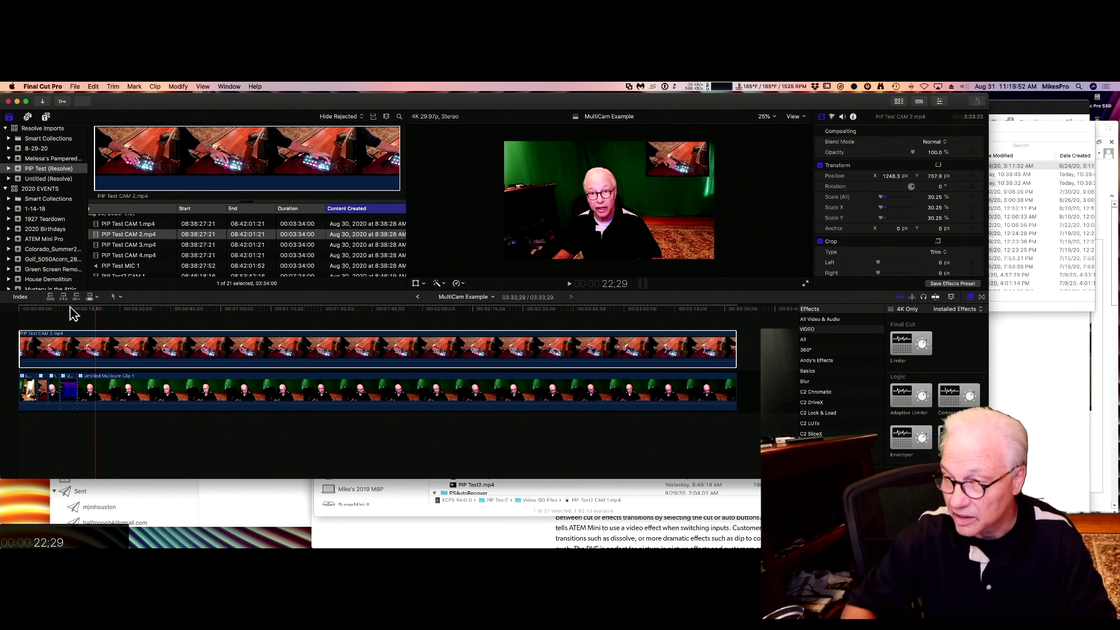
Step: Blade the CAM 2 clip near the start and disable the piece after the cut
{"action": "left_click", "coordinate": [53, 308]}
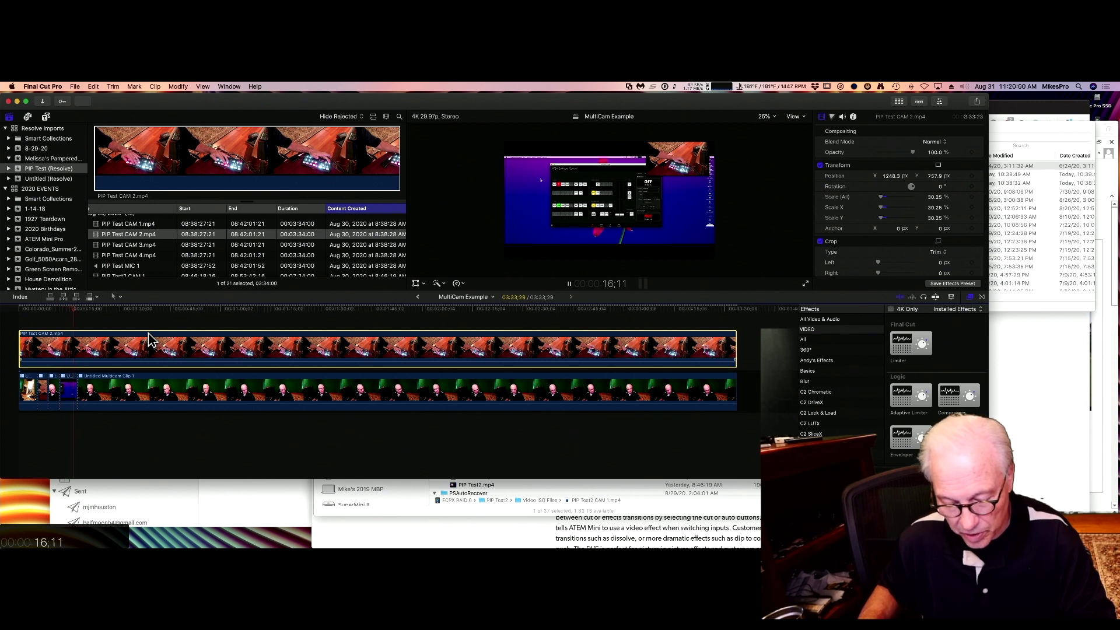
{"action": "key", "text": "space"}
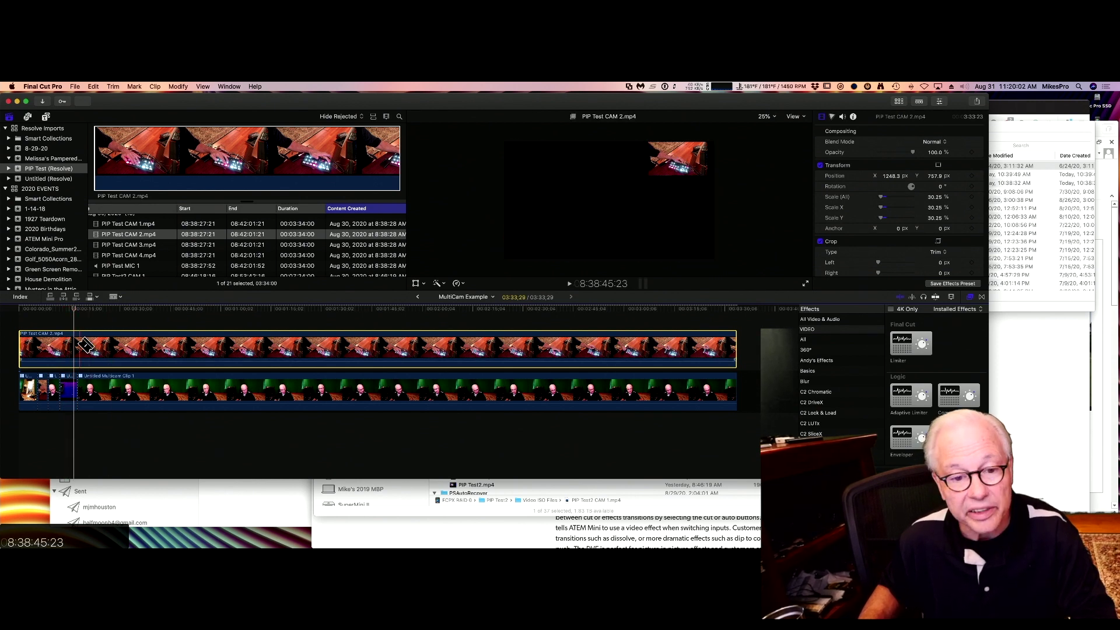
{"action": "left_click", "coordinate": [80, 348]}
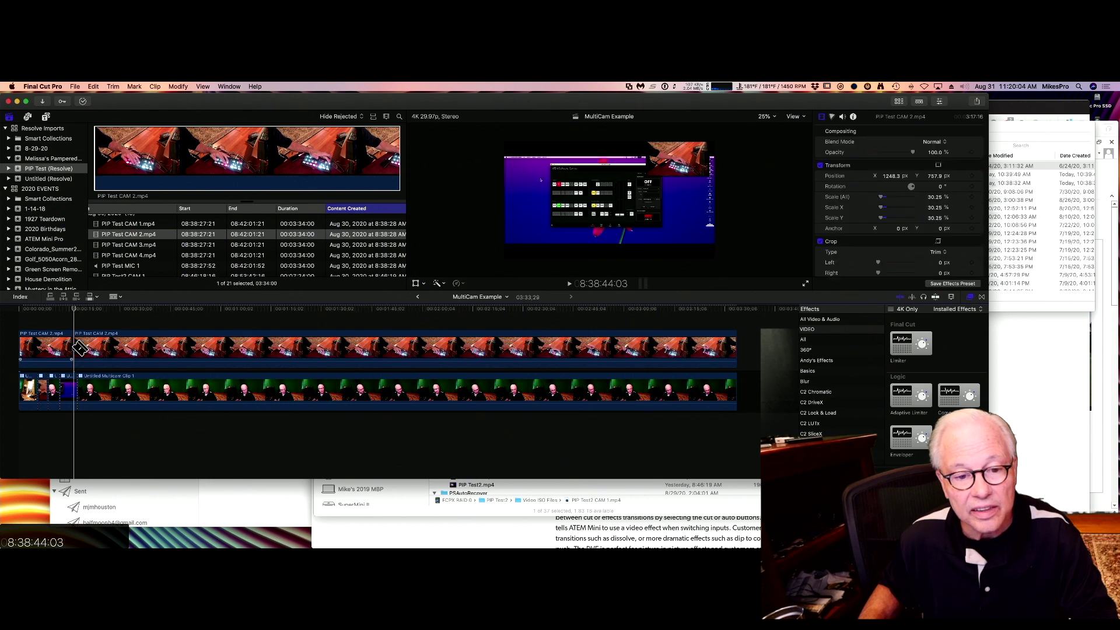
{"action": "key", "text": "a"}
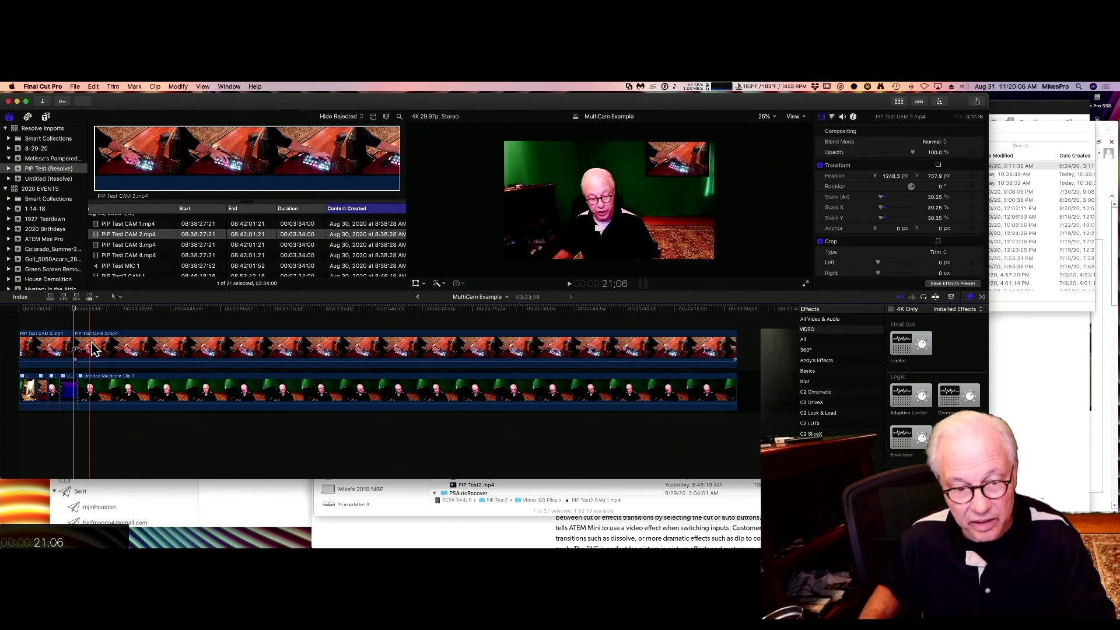
{"action": "left_click", "coordinate": [95, 349]}
{"action": "key", "text": "v"}
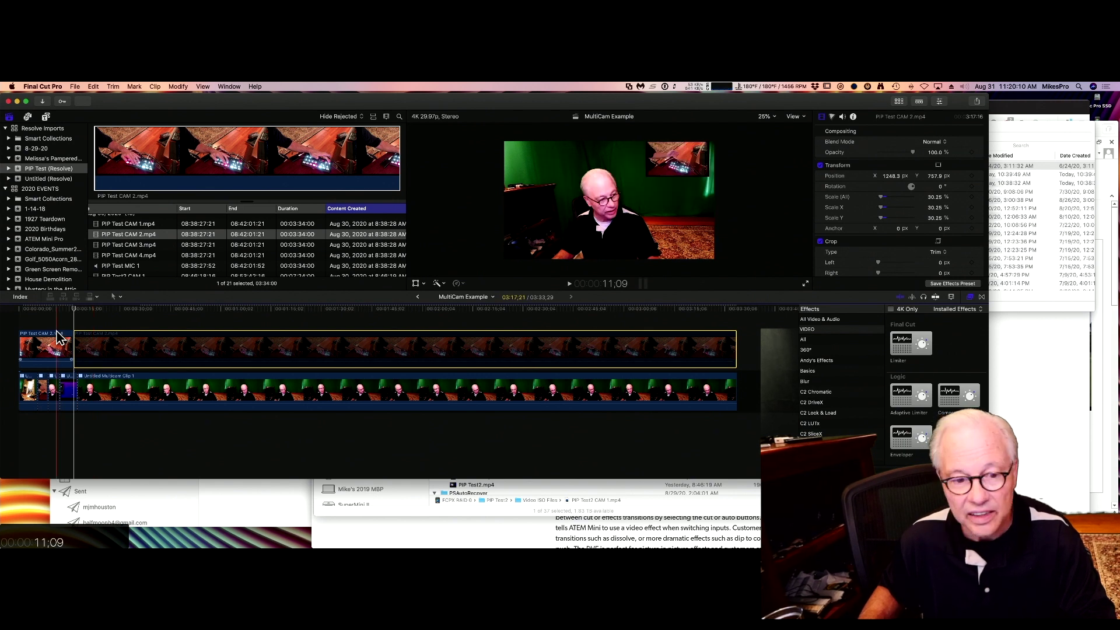
Step: Cut the disabled piece again and re-enable the last piece so the inset returns
{"action": "key", "text": "b"}
{"action": "left_click", "coordinate": [141, 346]}
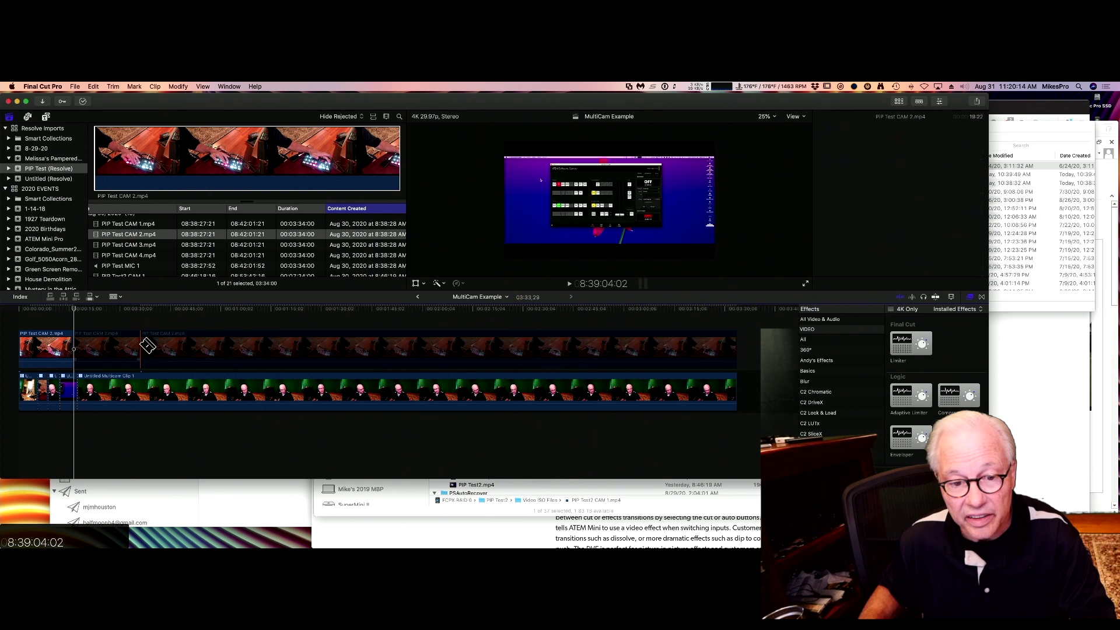
{"action": "key", "text": "a"}
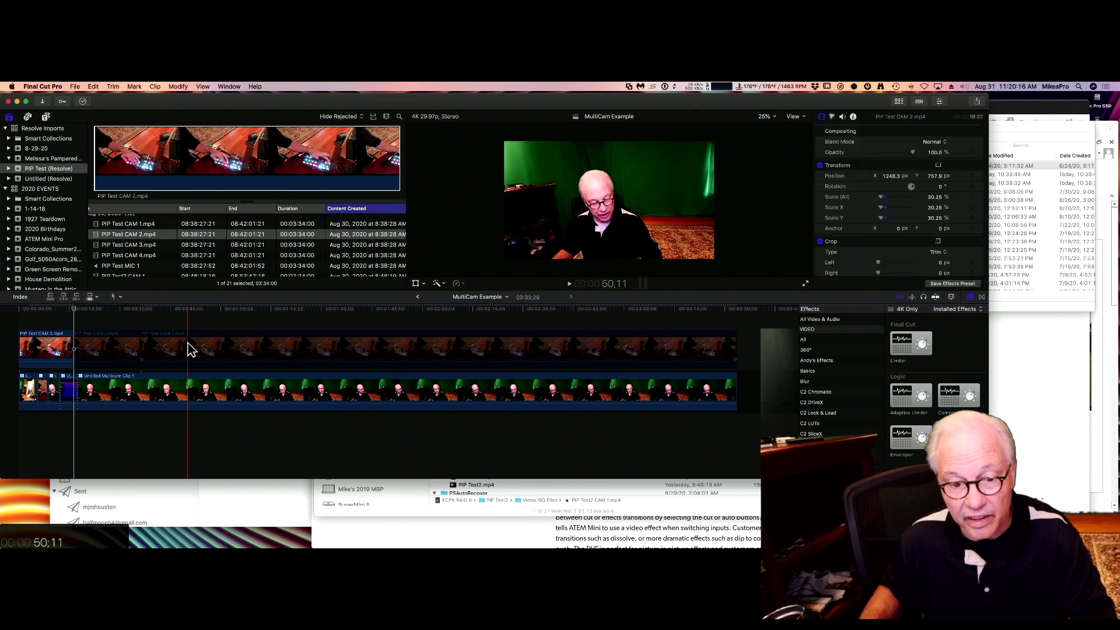
{"action": "left_click", "coordinate": [188, 347]}
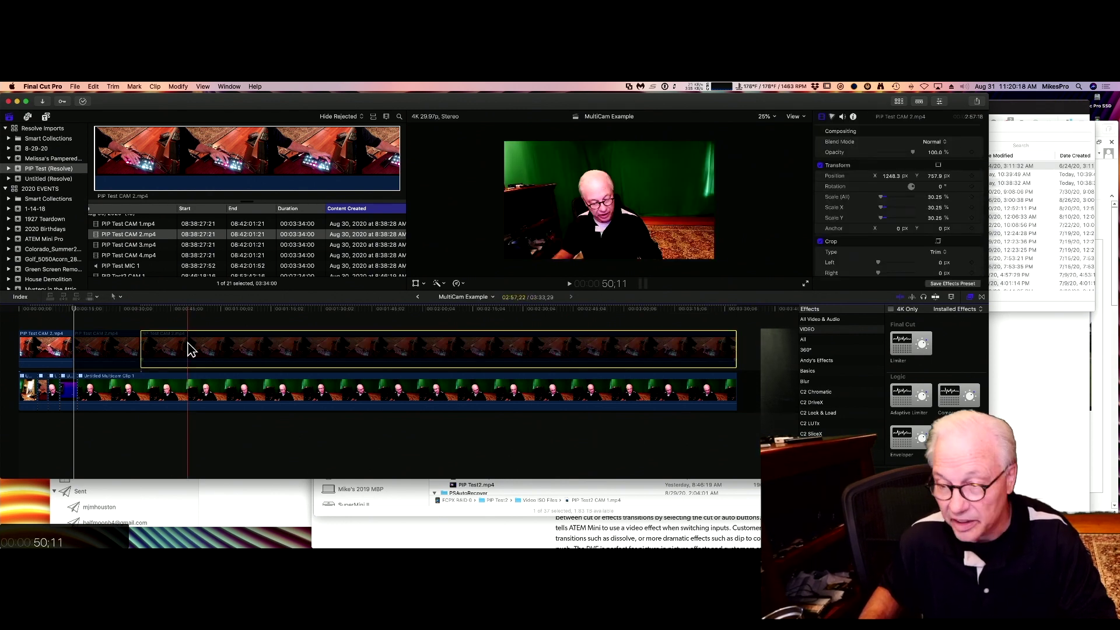
{"action": "key", "text": "v"}
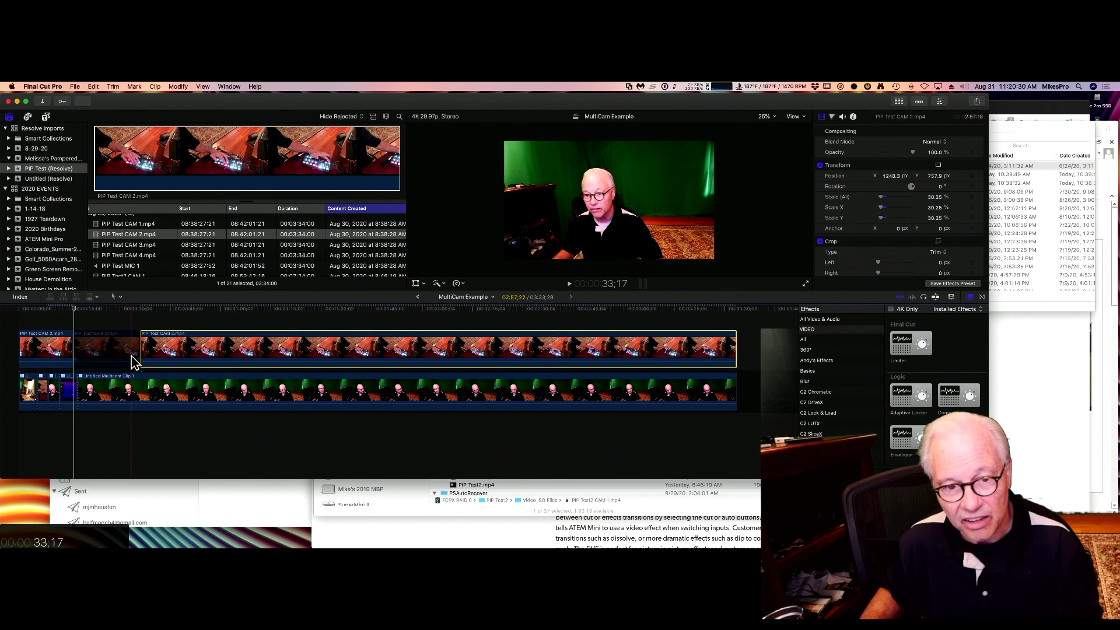
{"action": "scroll", "coordinate": [146, 243], "scroll_direction": "down", "scroll_amount": 5}
{"action": "scroll", "coordinate": [146, 242], "scroll_direction": "left", "scroll_amount": 2}
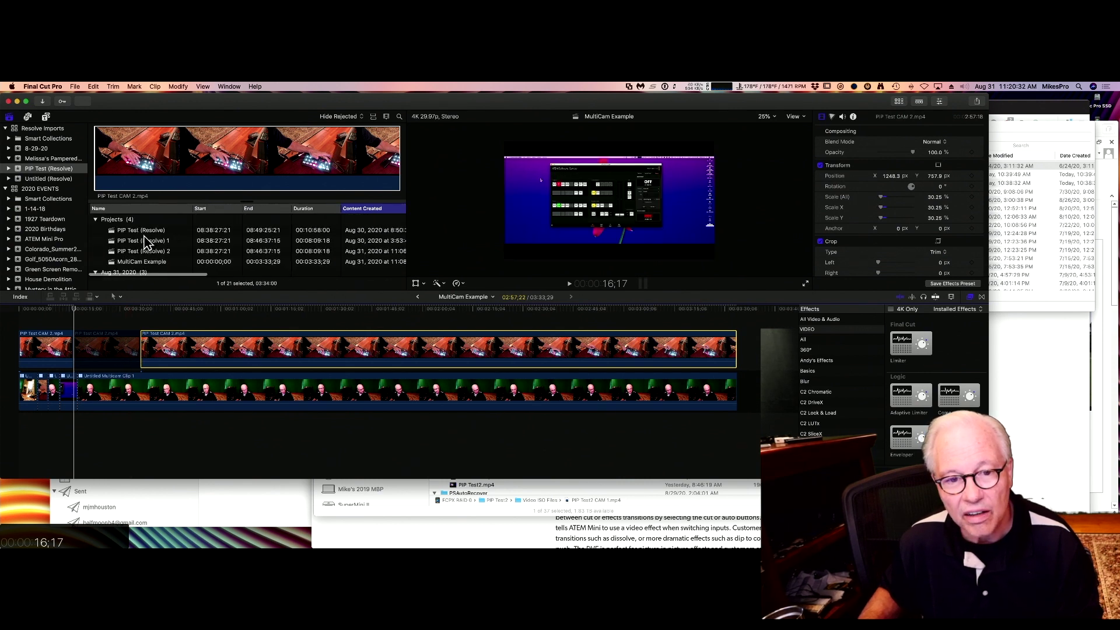
{"action": "scroll", "coordinate": [146, 242], "scroll_direction": "down", "scroll_amount": 3}
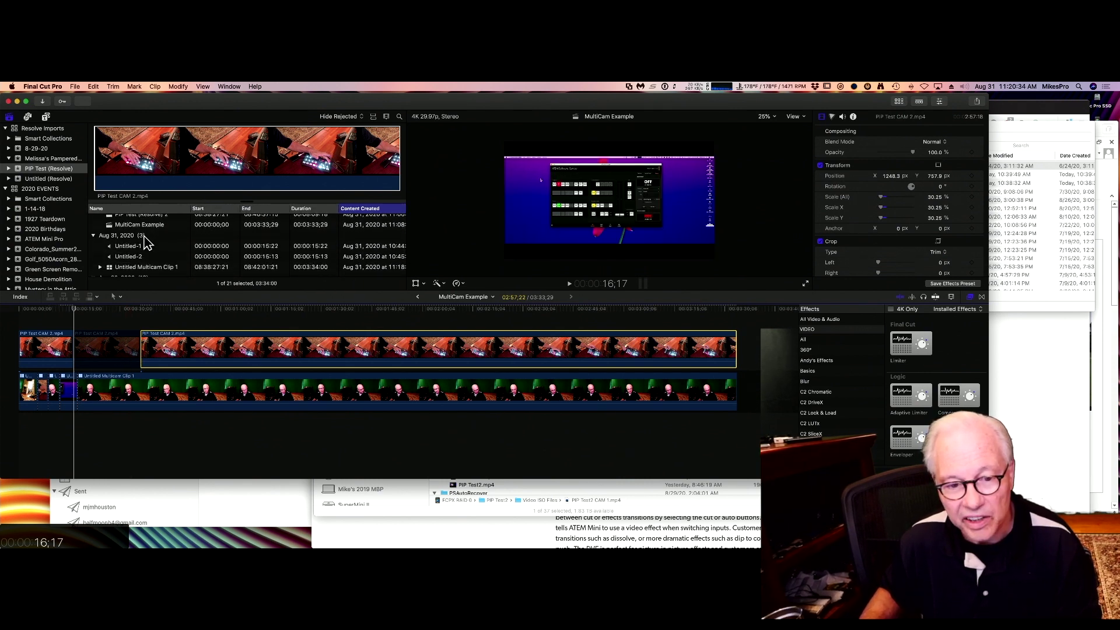